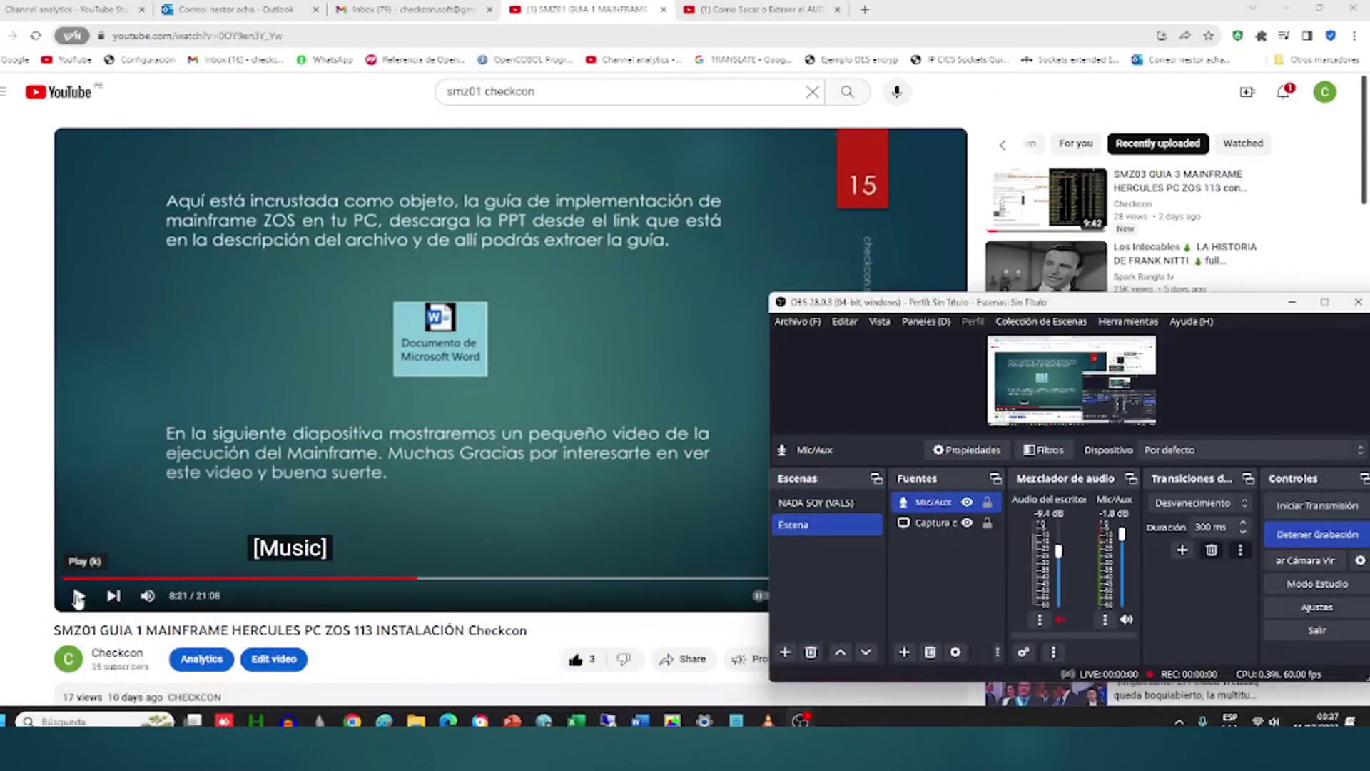
Step: Resume the installation video and watch it full screen
click(79, 595)
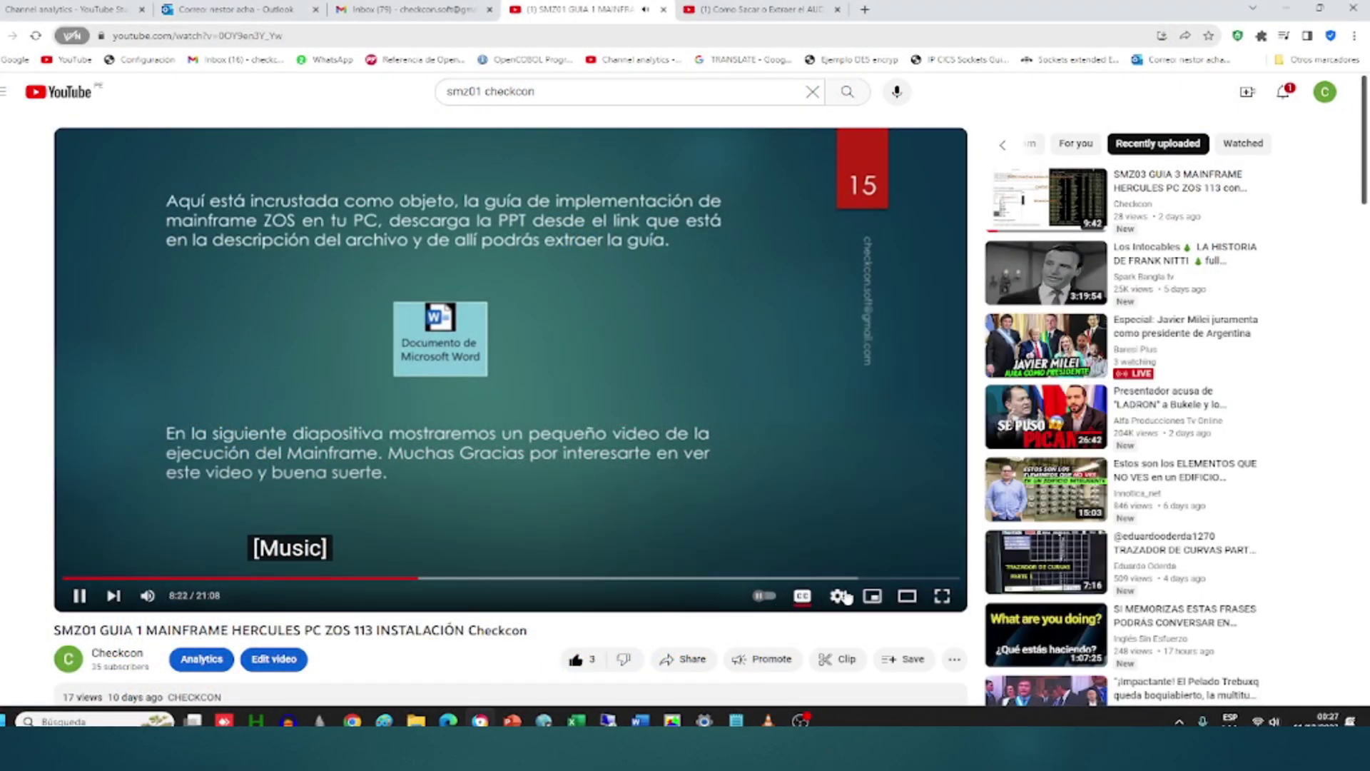
click(942, 595)
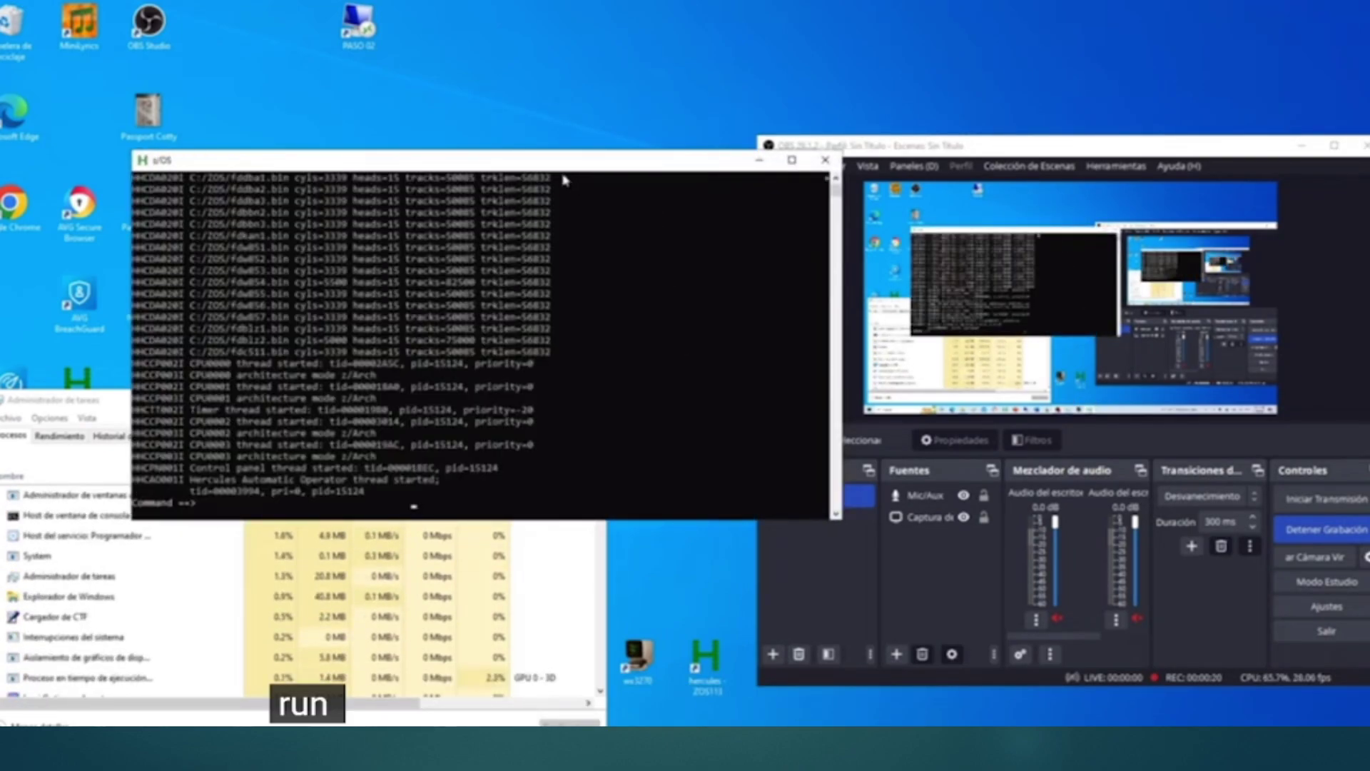
Step: Move the z/OS console window to the top-left corner and minimize OBS
drag(562, 163, 457, 27)
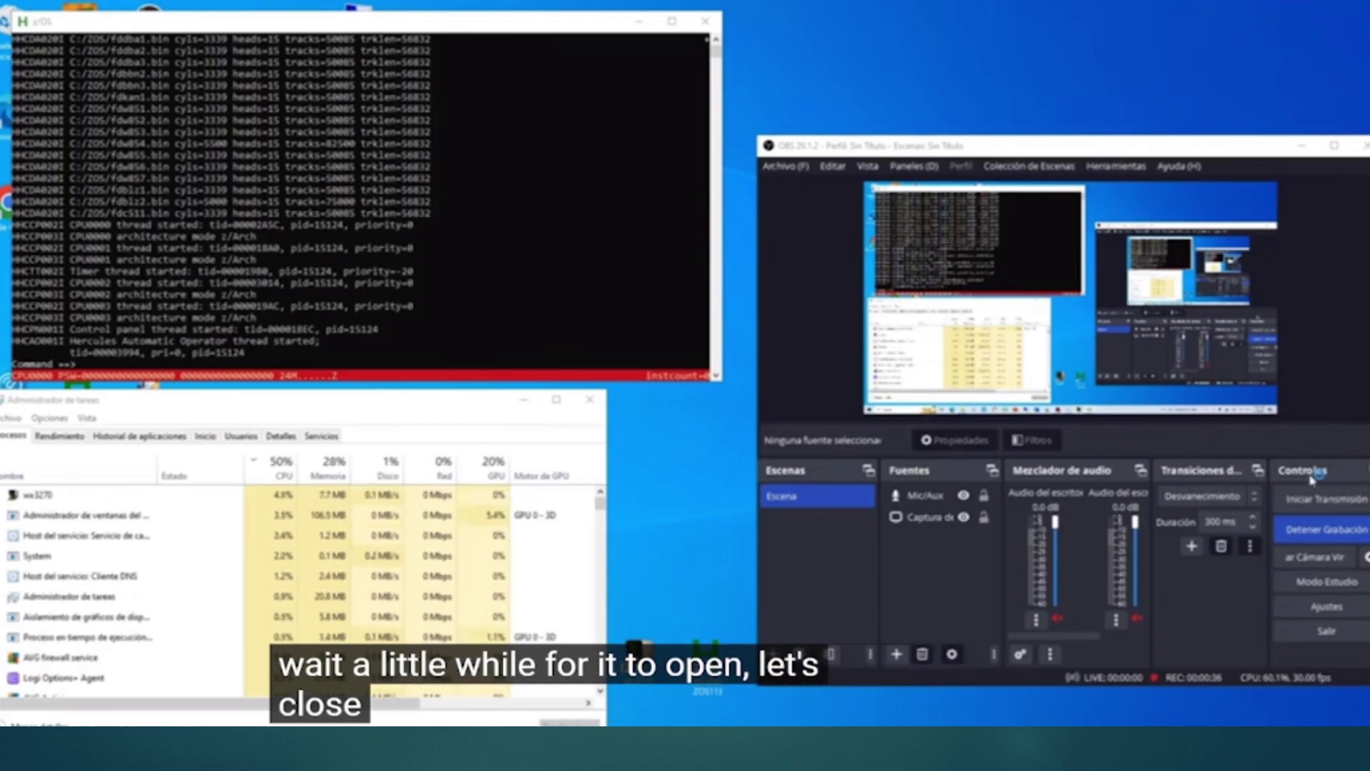
click(1303, 145)
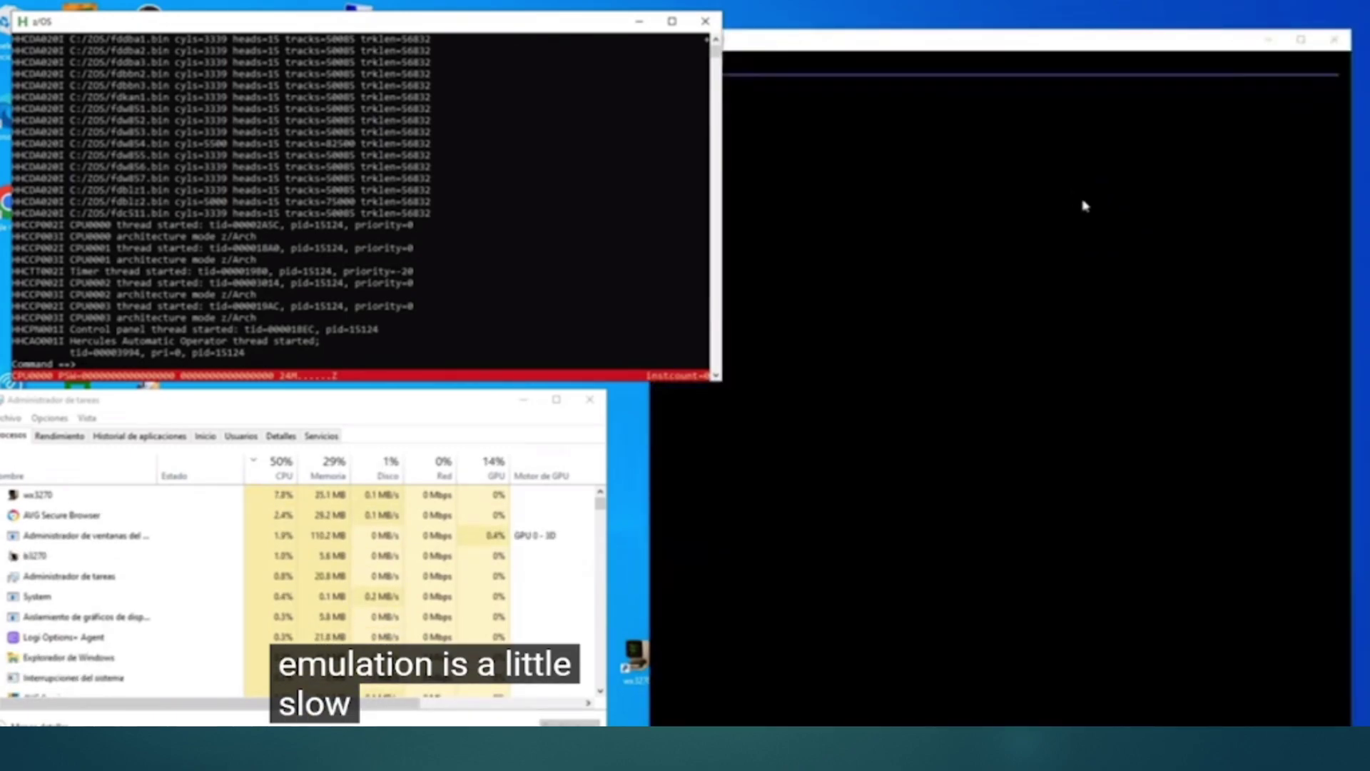
Step: Connect the wx3270 terminal to the Hercules CONSOLE host, then bring the Hercules window forward
click(837, 147)
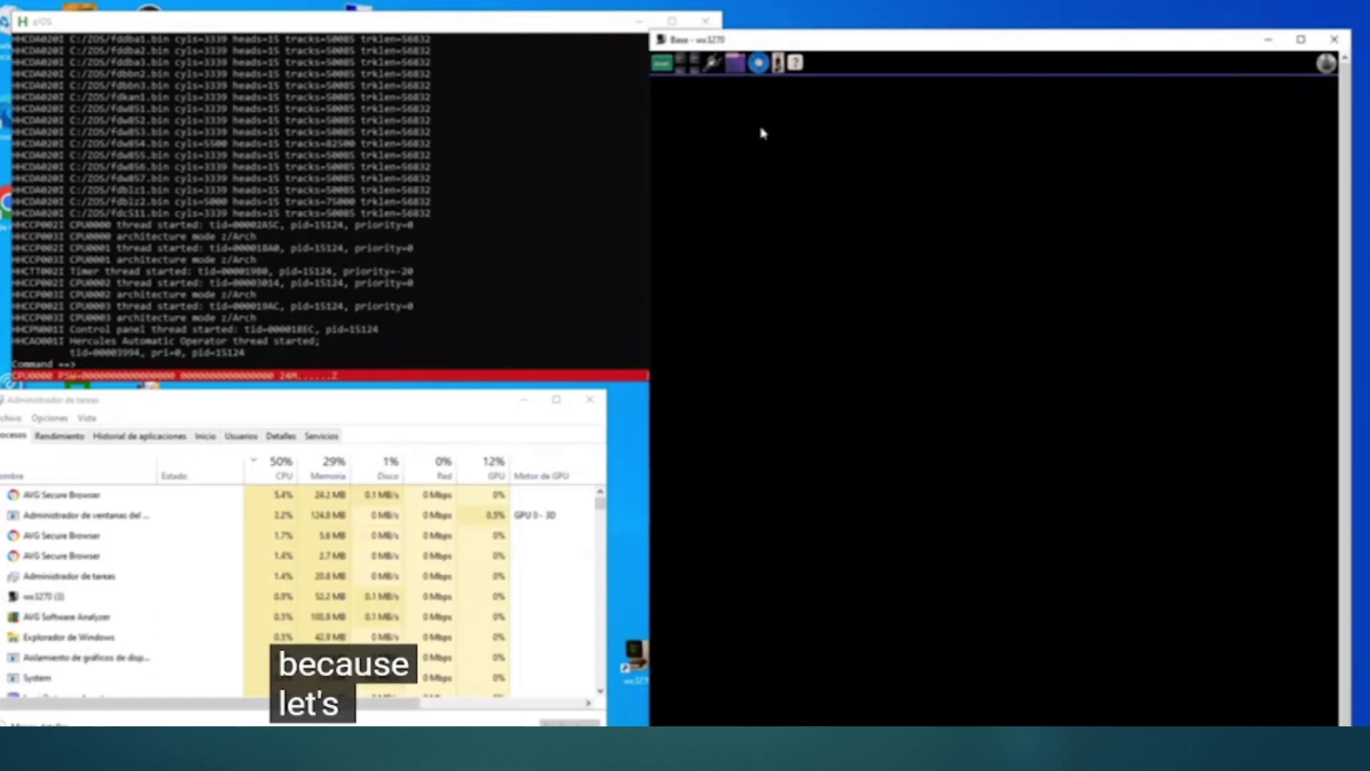
click(712, 64)
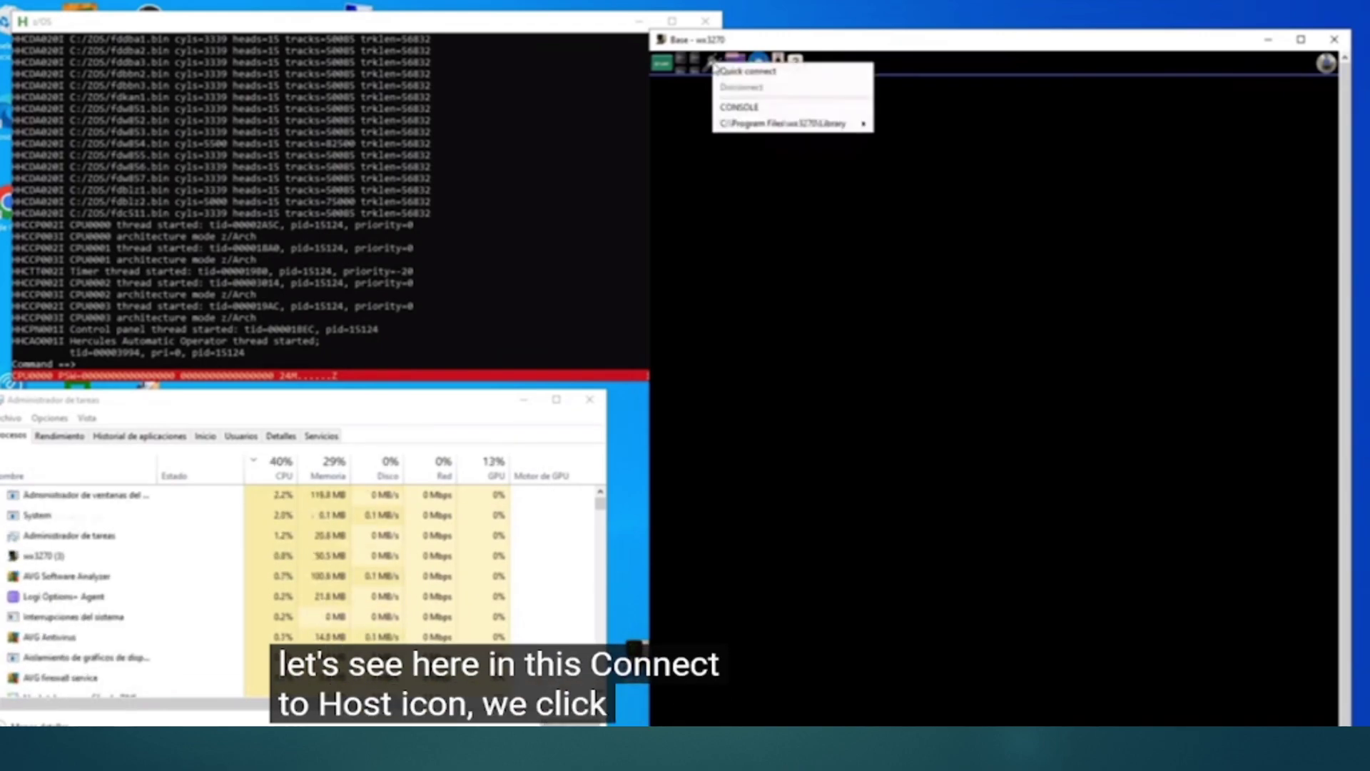
click(748, 108)
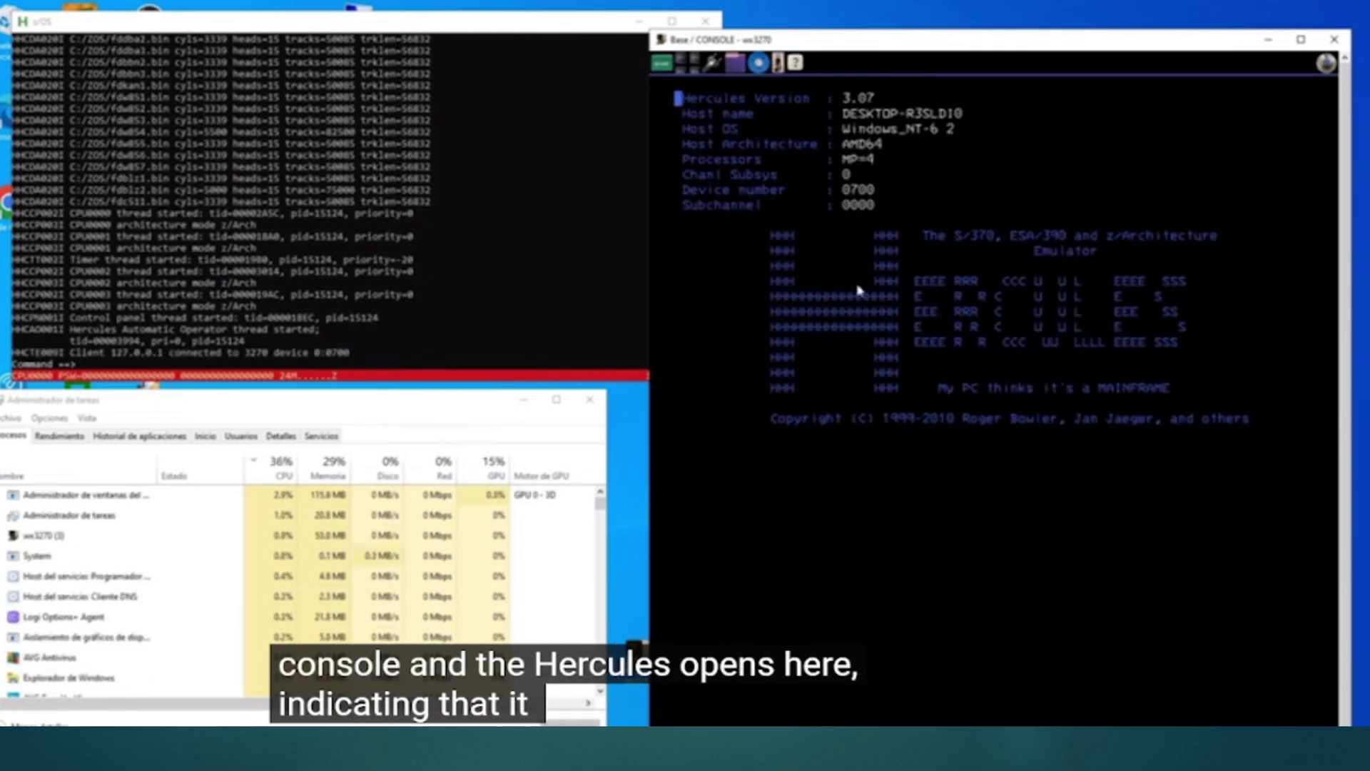
click(451, 294)
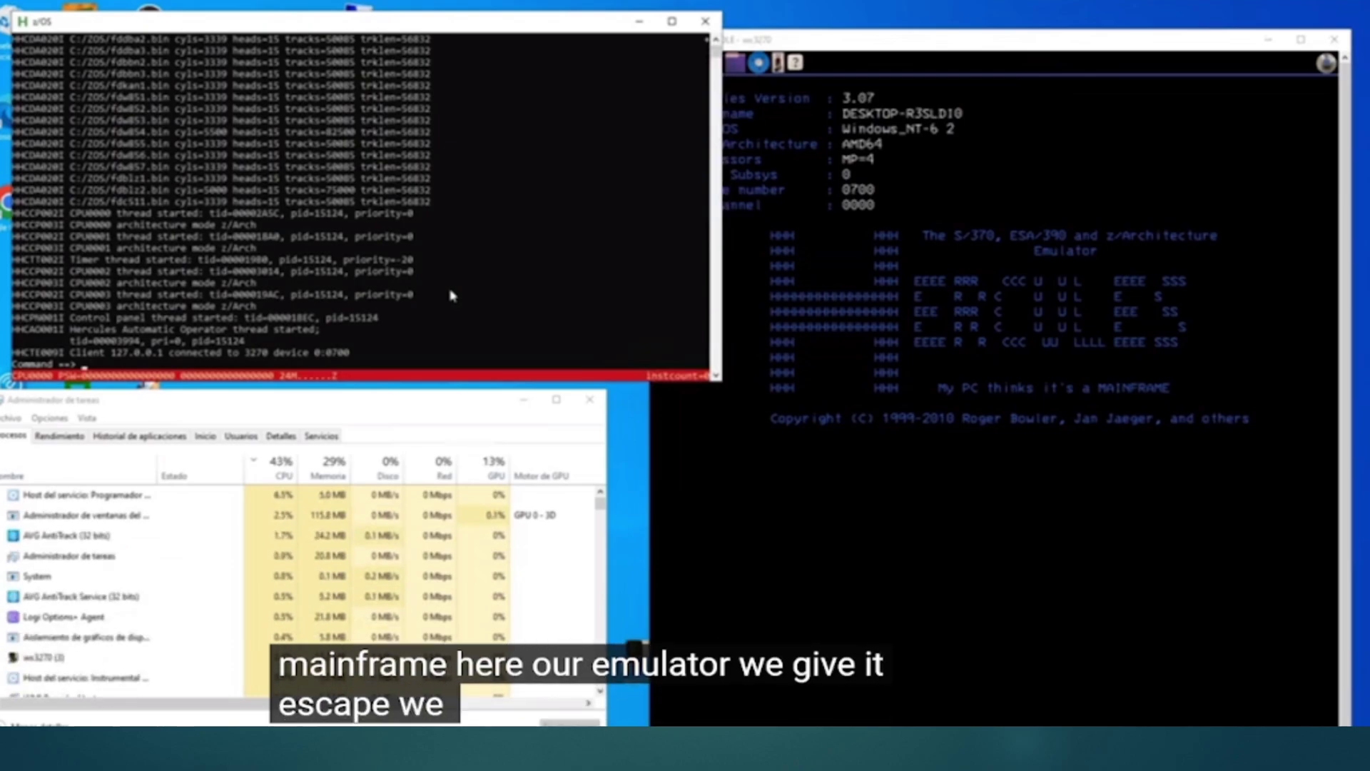
Step: Show the Hercules hardware panel and begin selecting the device to IPL from
key(Escape)
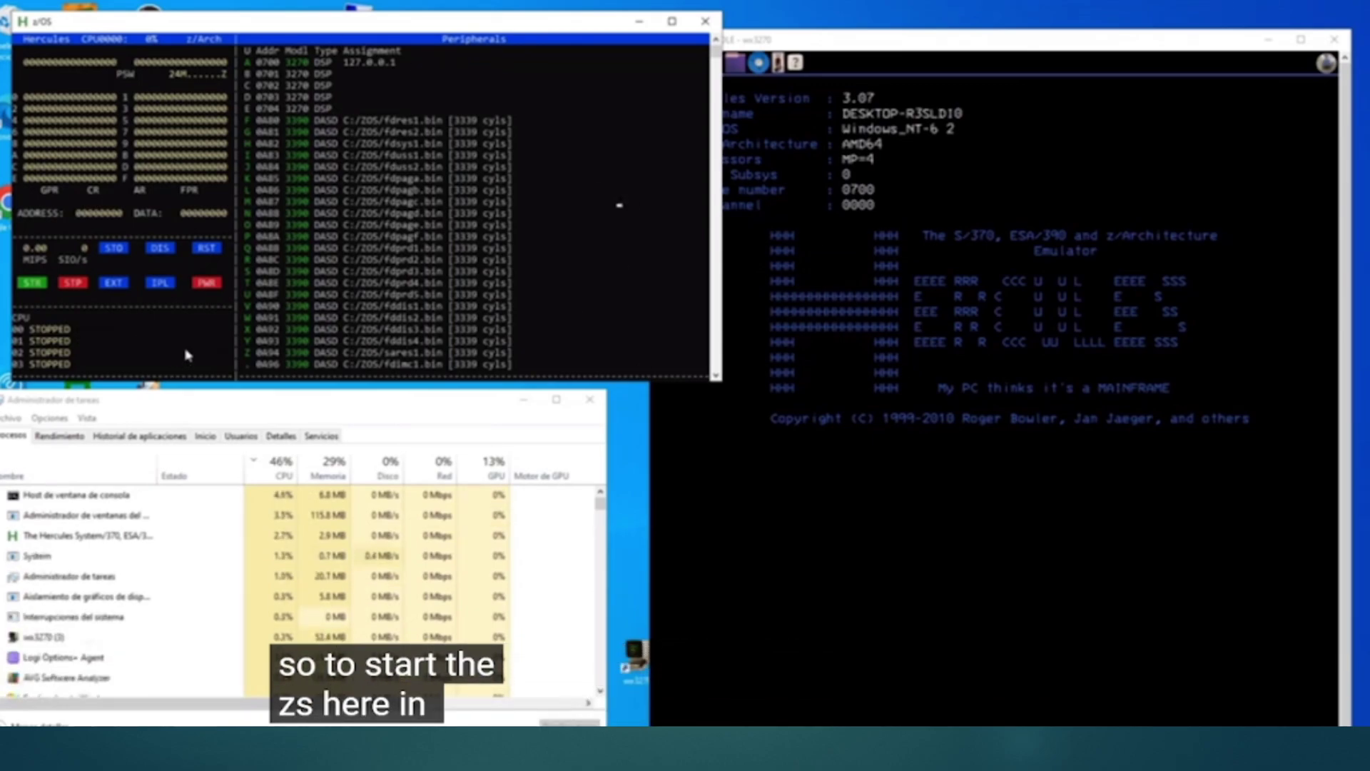
click(289, 274)
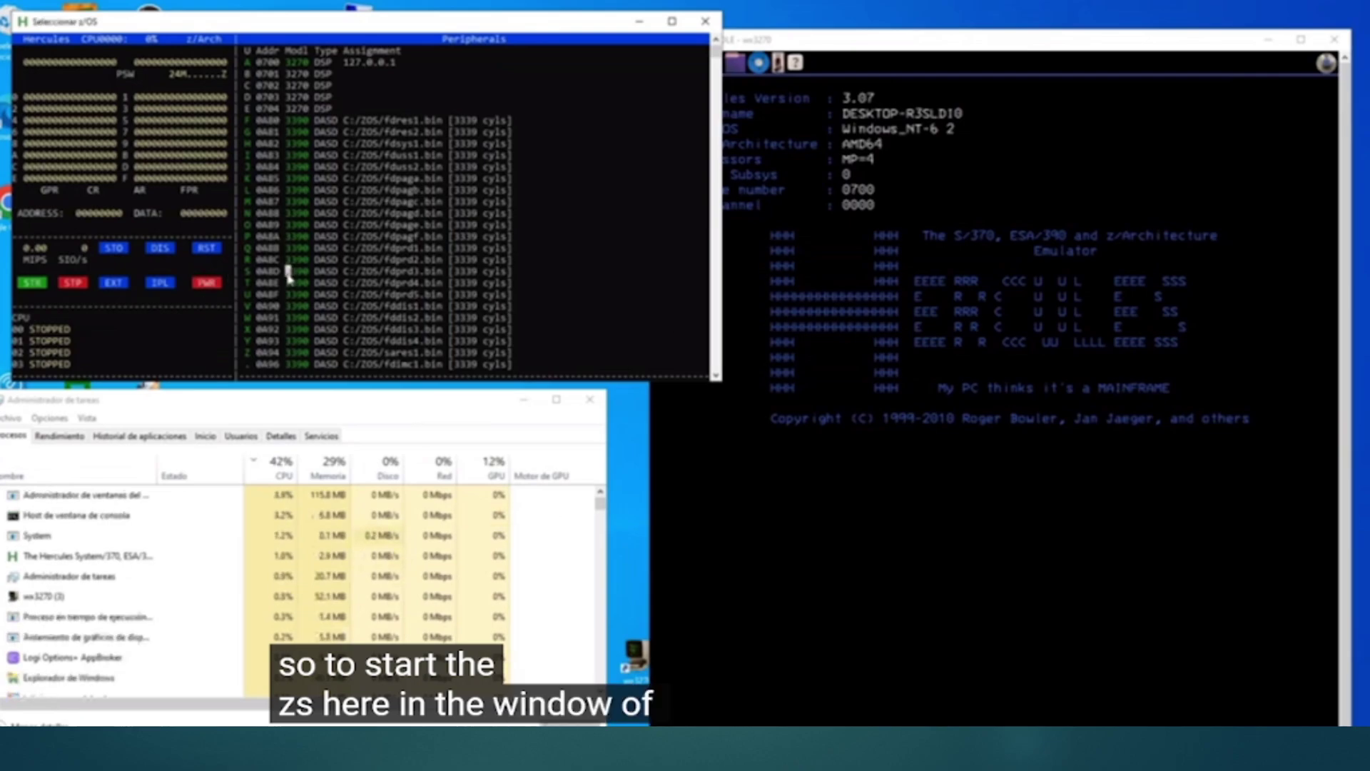
right_click(289, 278)
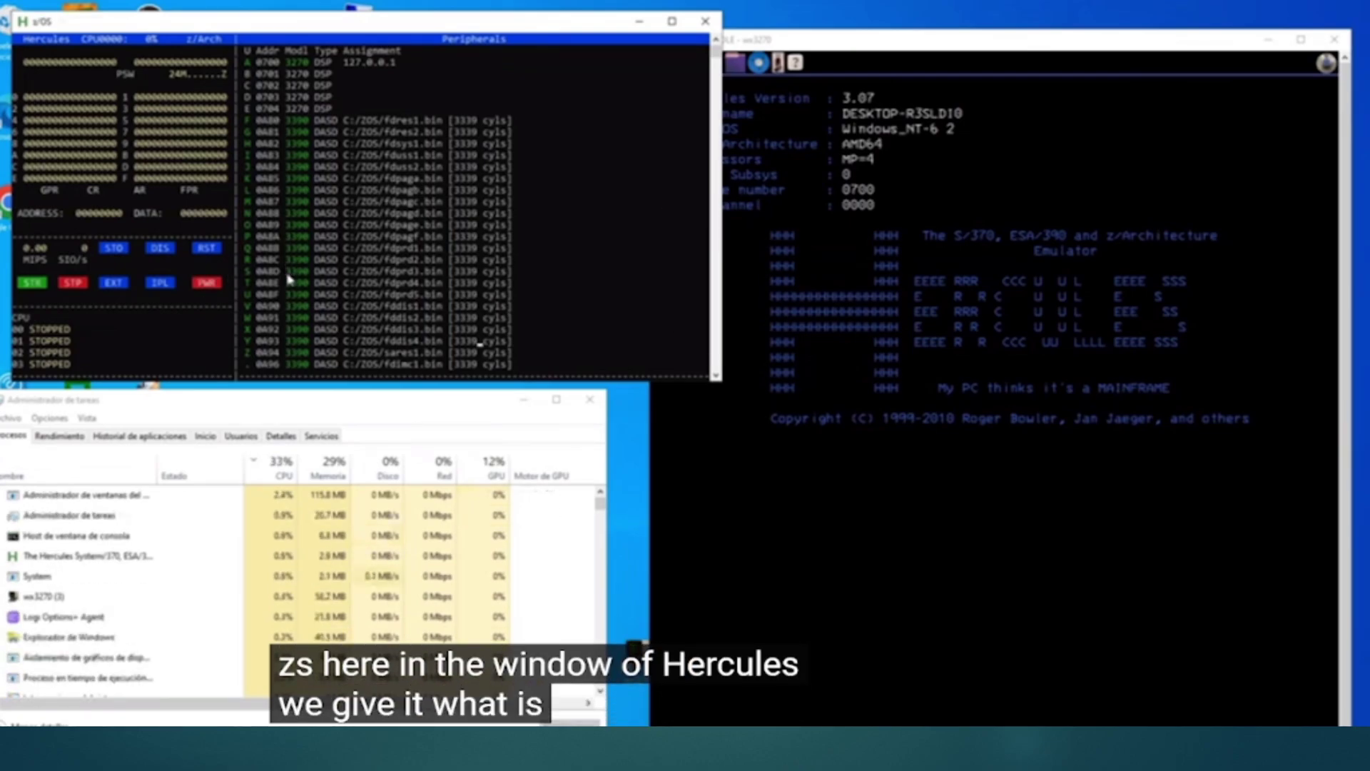
key(l)
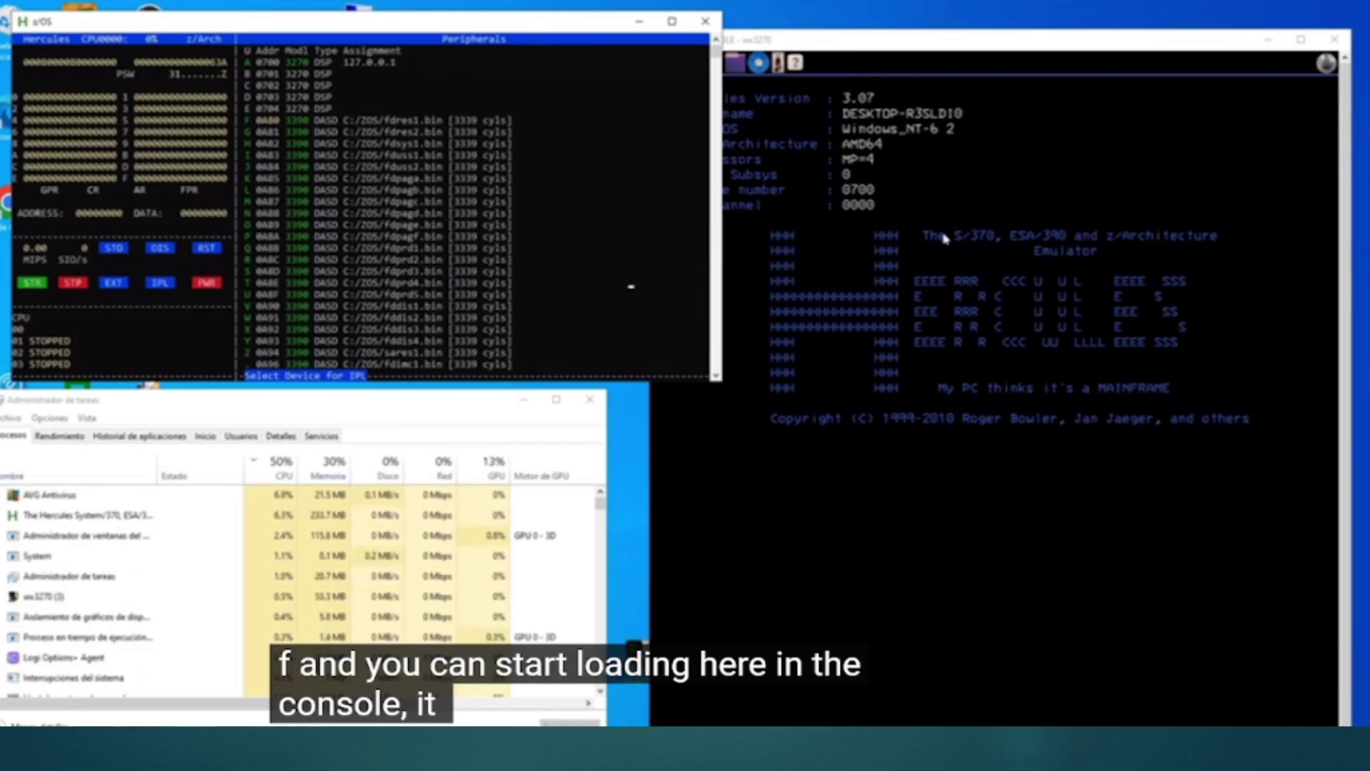
Step: Bring the wx3270 console forward to follow the z/OS IPL messages
click(974, 207)
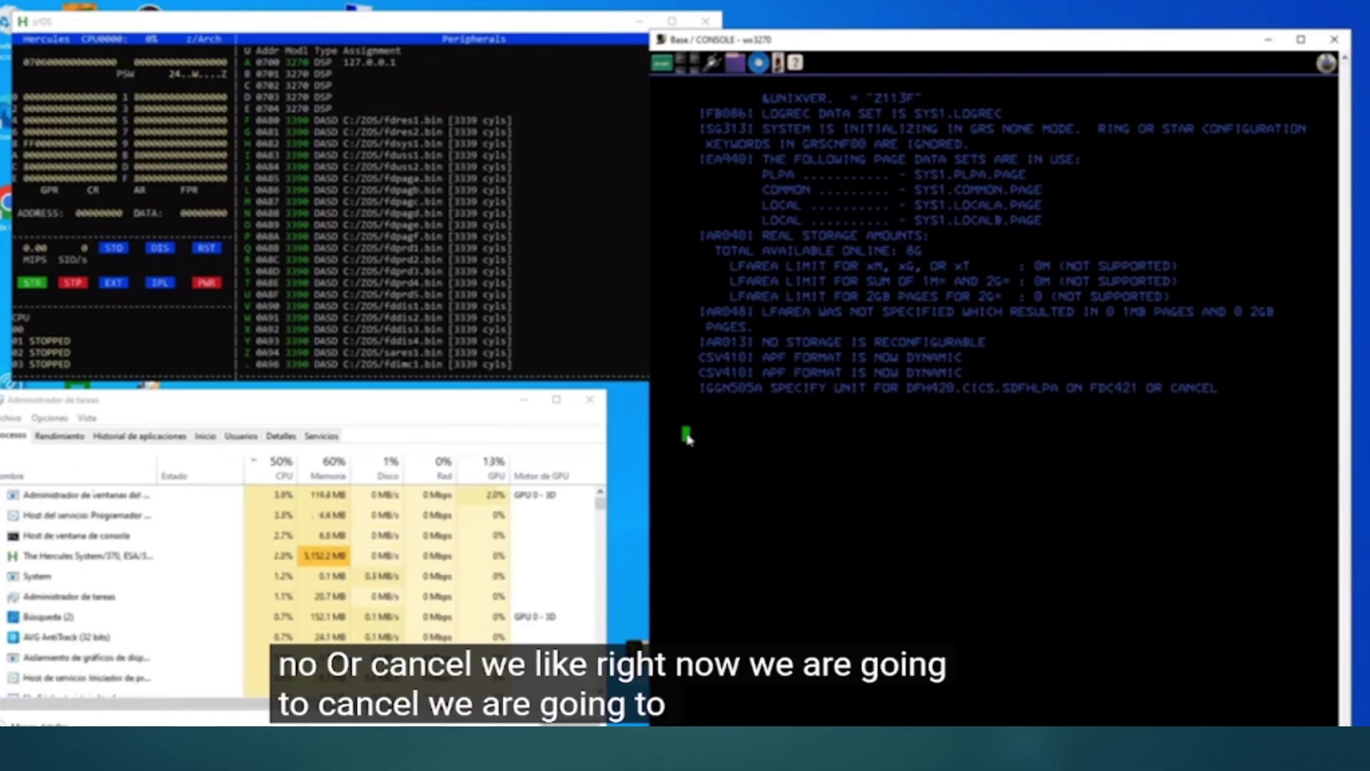
Step: Answer the IGGN505A unit request with 'R 00,CANCEL' in capitals
key(Caps_Lock)
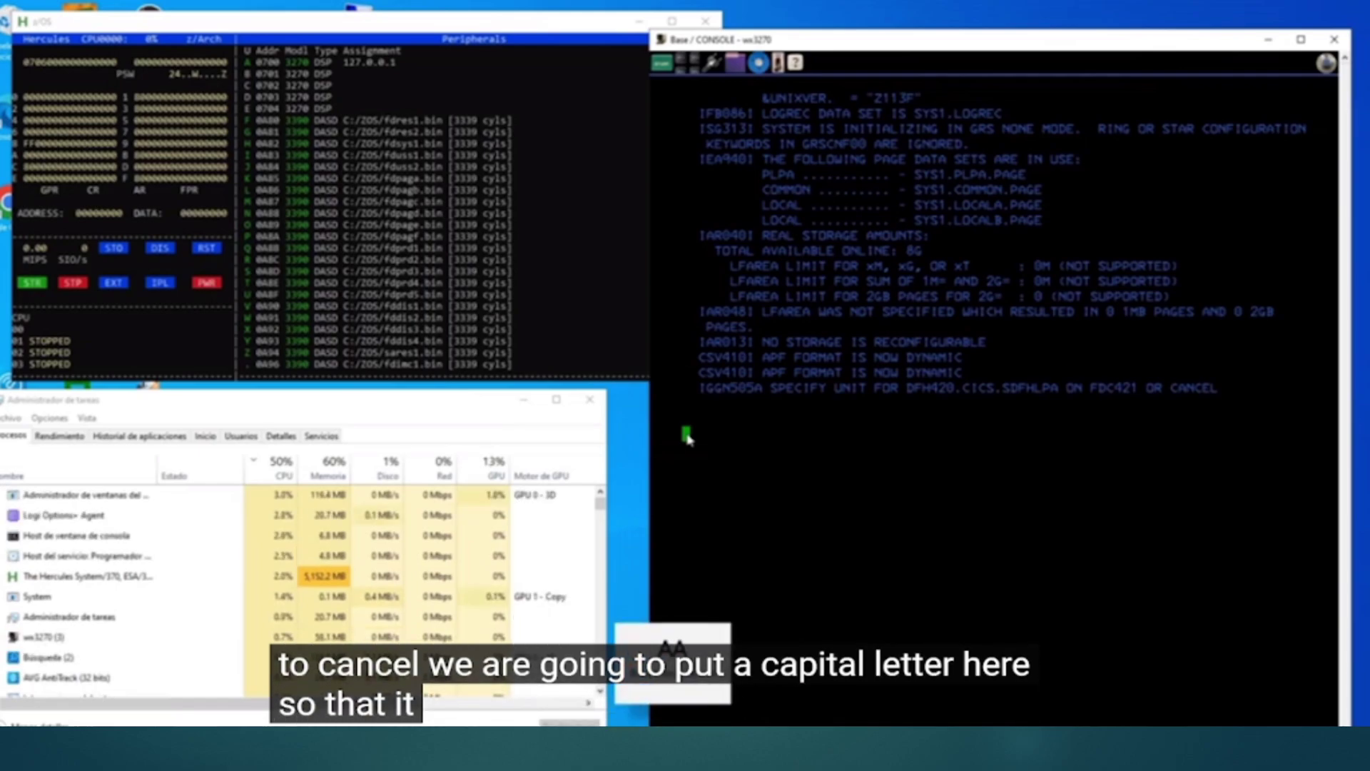
text(R 00,CANCEL)
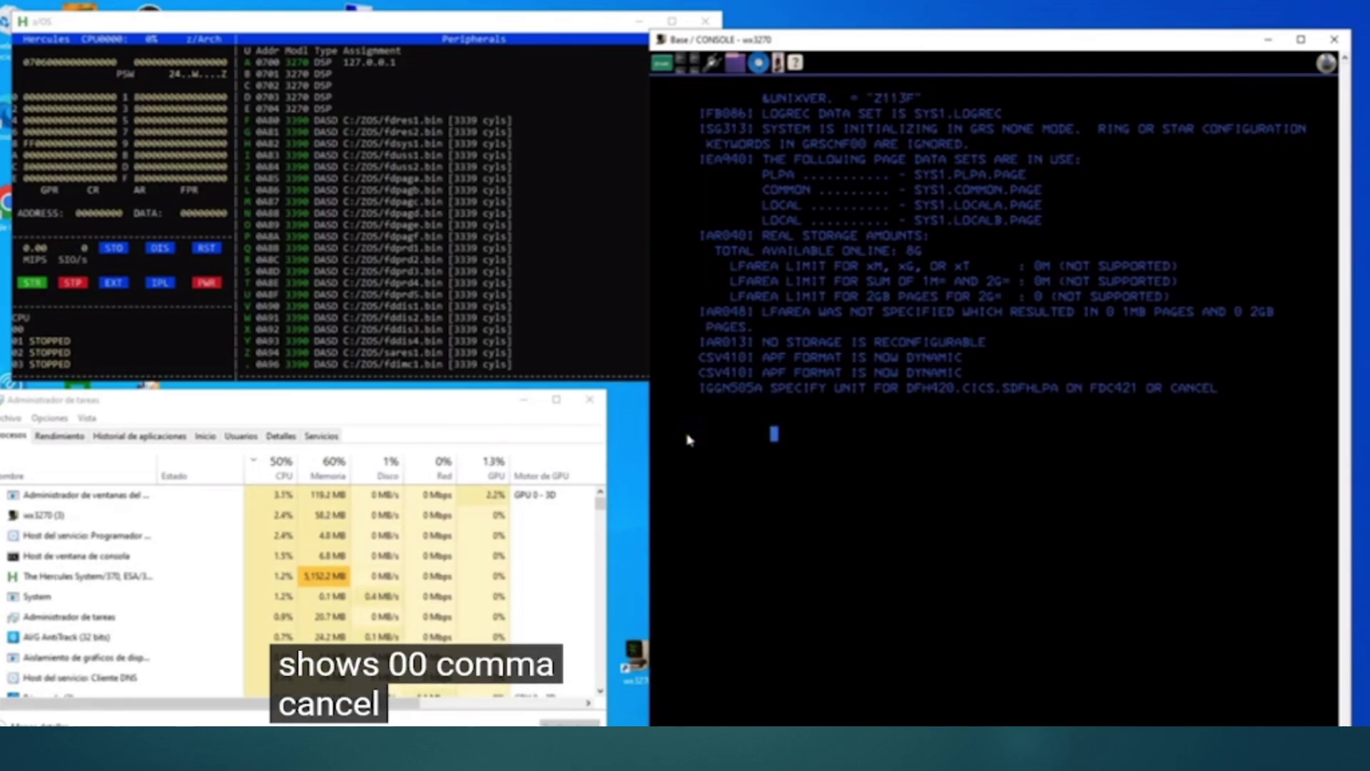
key(Return)
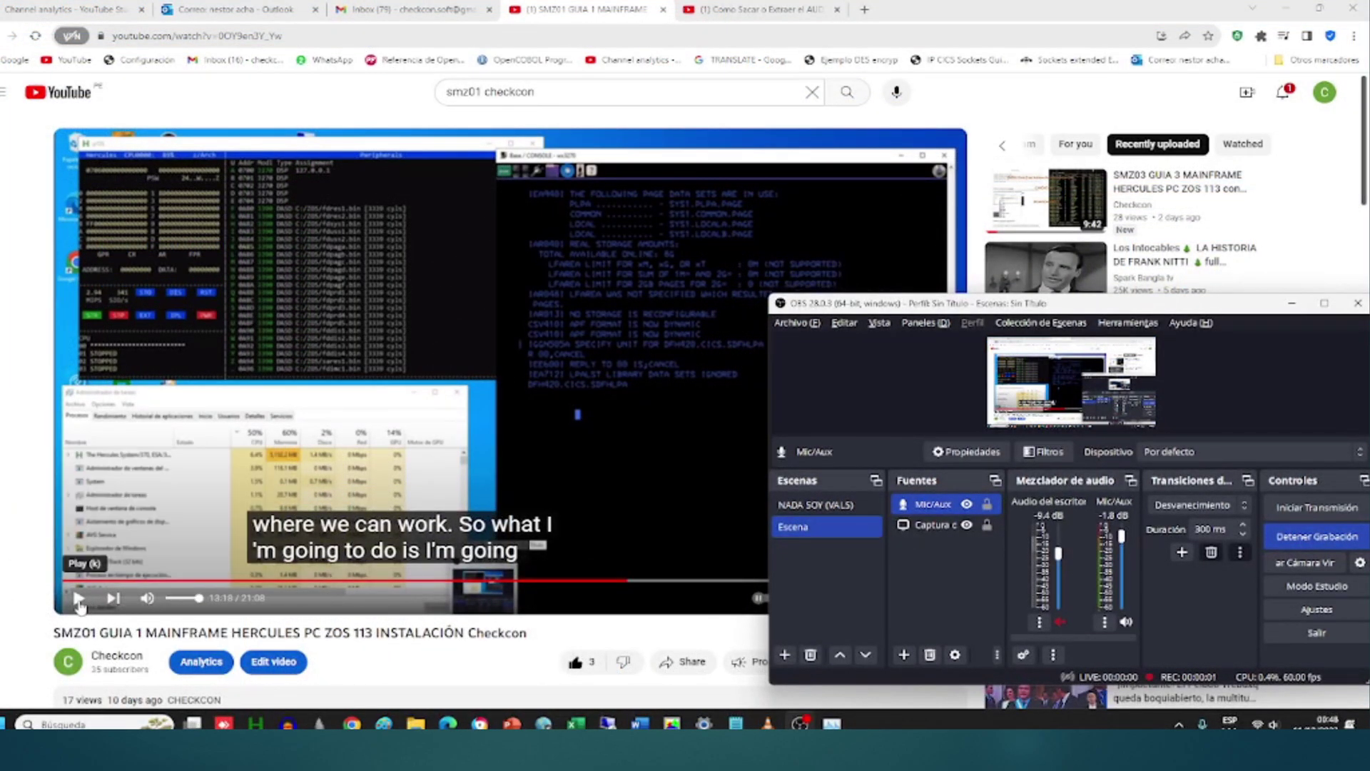
Step: Resume the video in full screen to follow the CICS startup messages
click(78, 598)
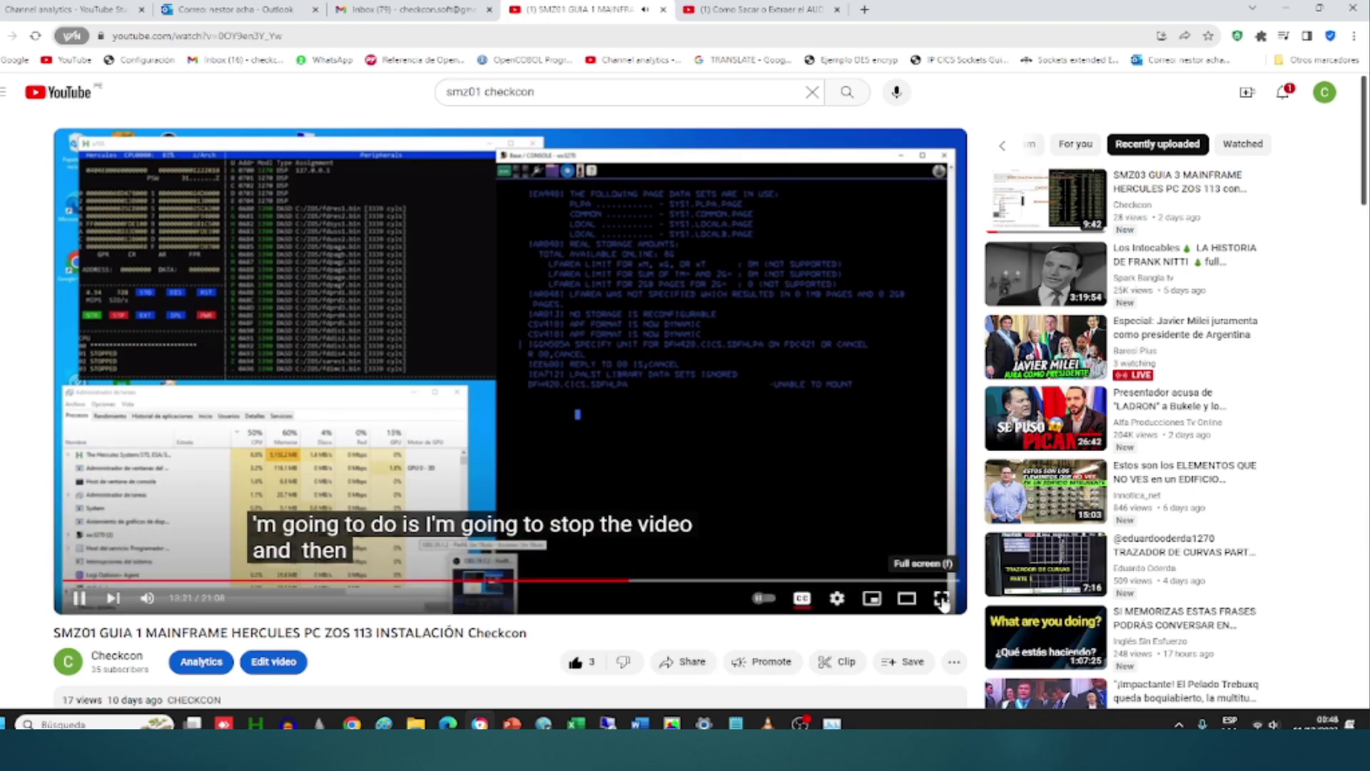
click(942, 600)
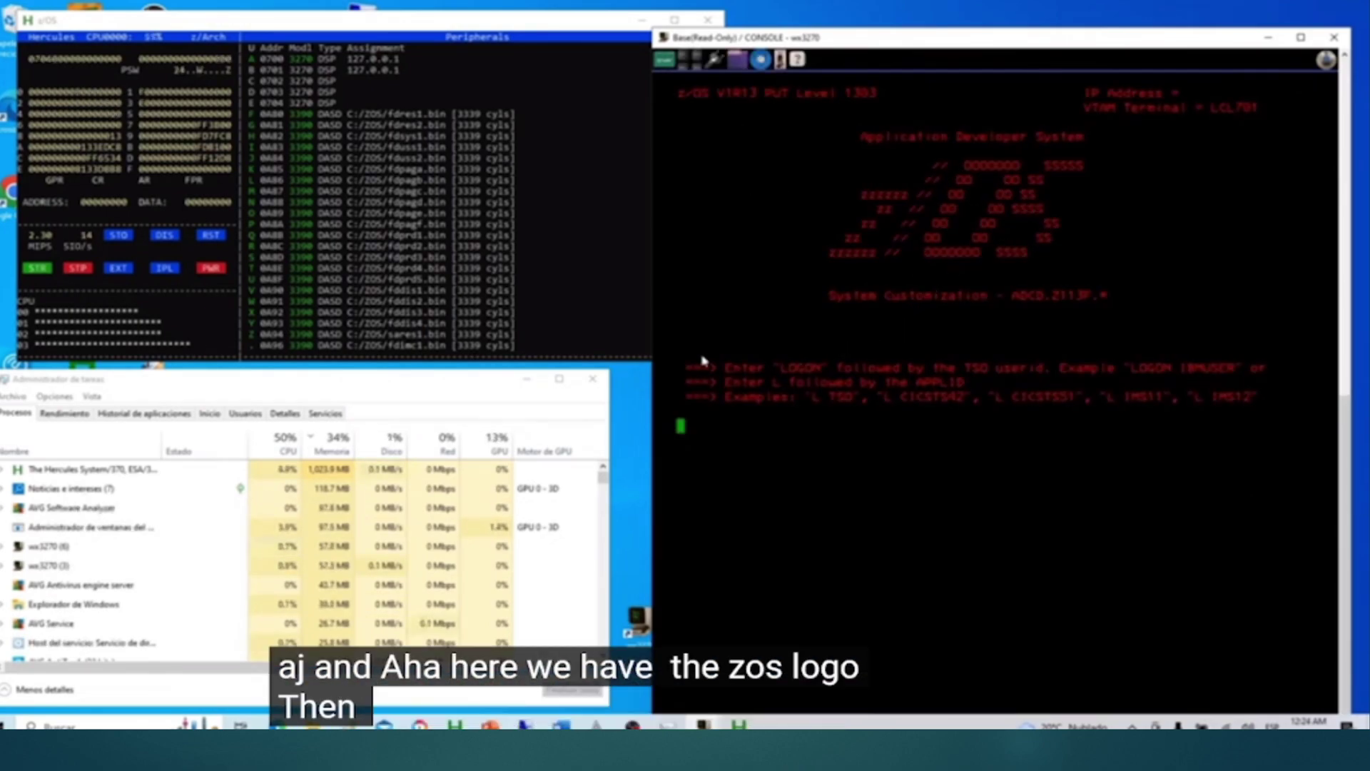
Step: Enter LOGON with the TSO user id on the z/OS logon screen
text(LOG)
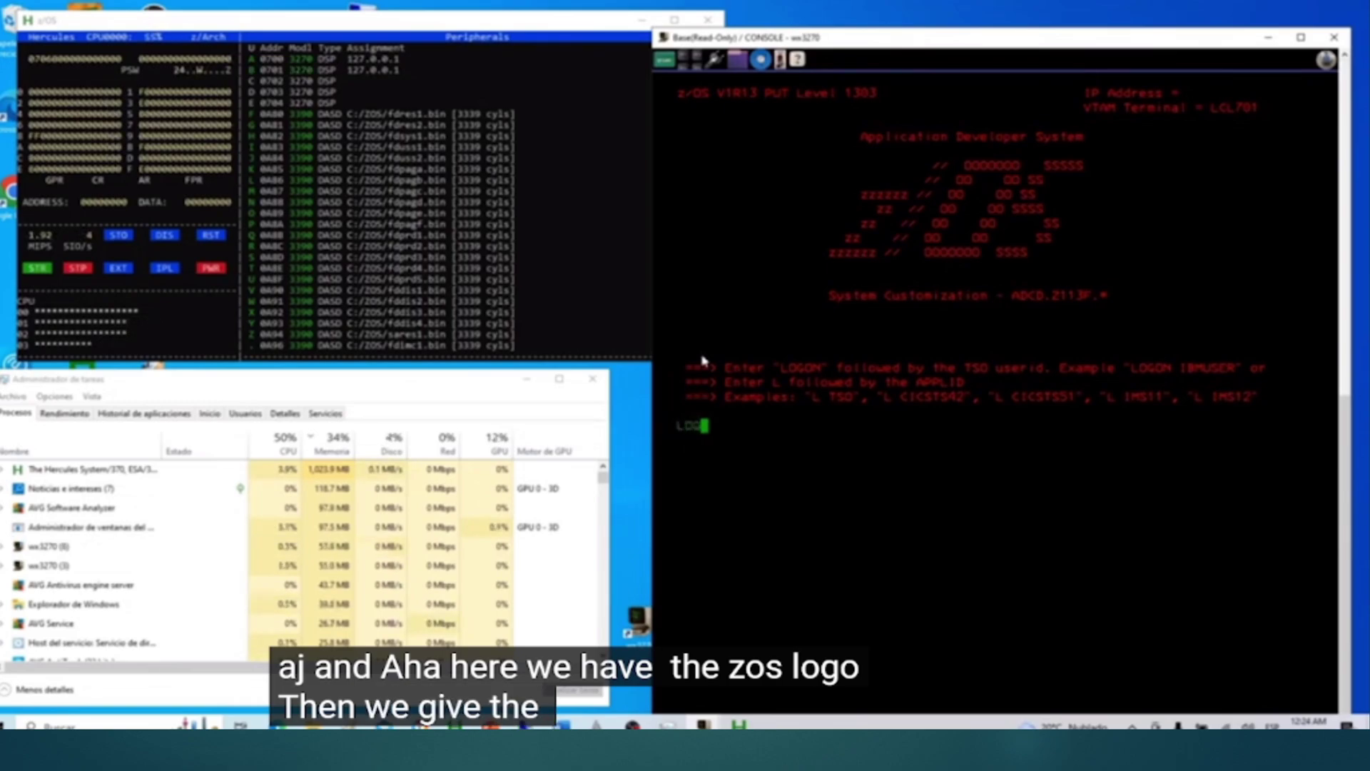
text(ON IBMUSER)
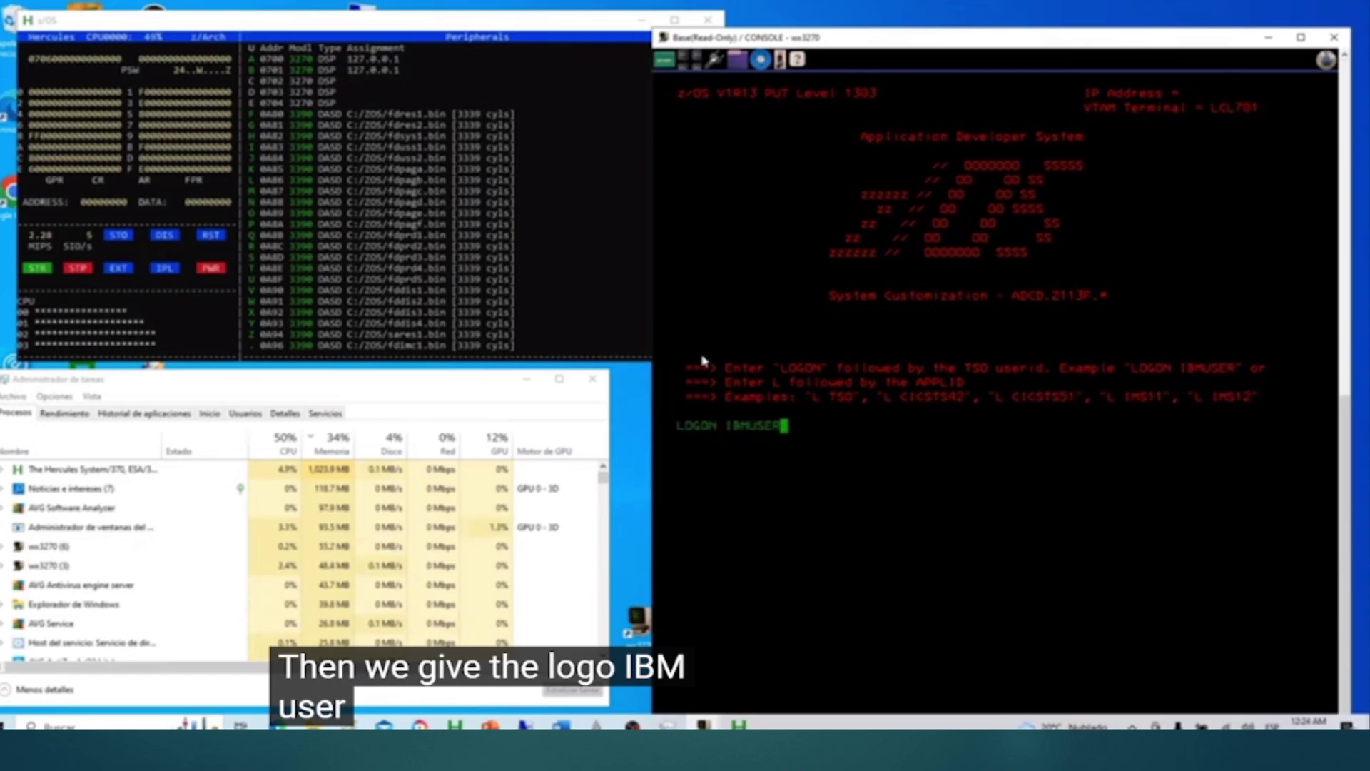
key(Return)
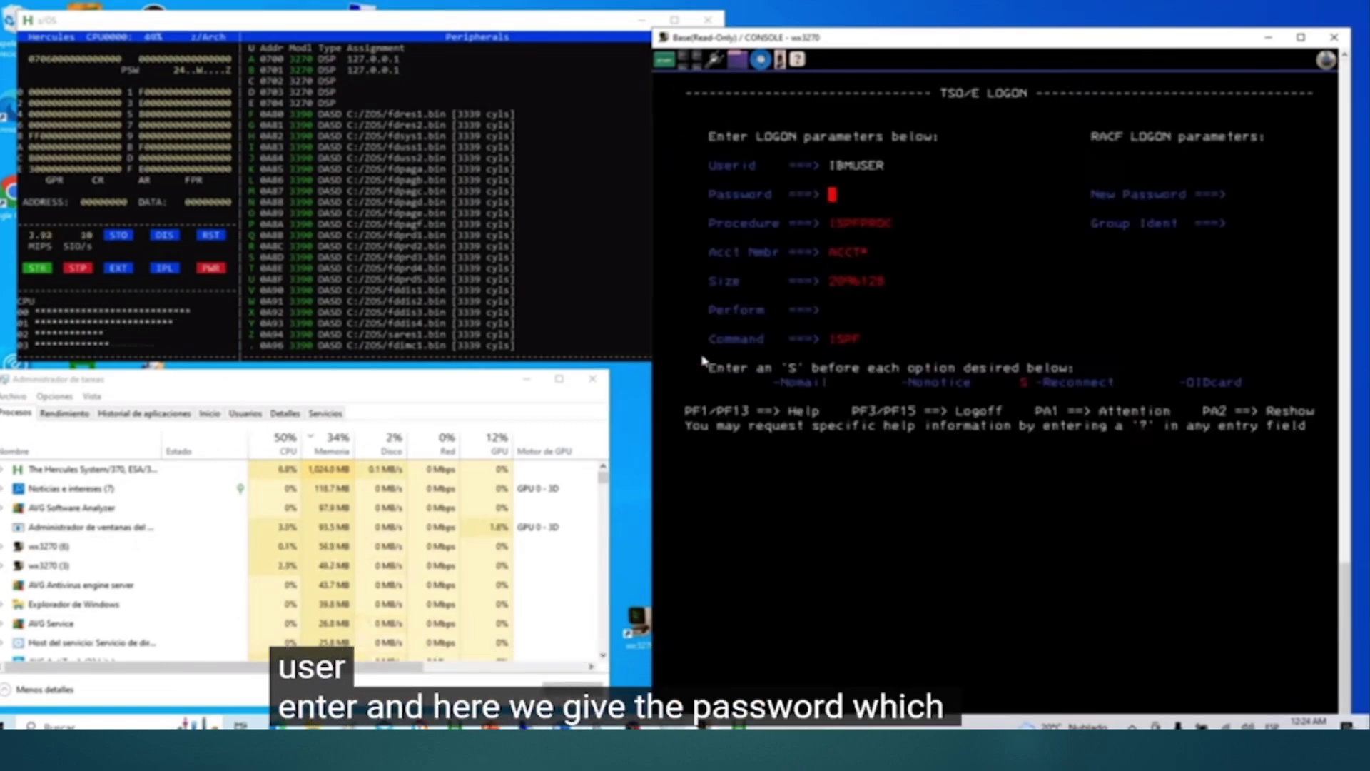
Step: Enter the TSO password and submit the logon
text(sy)
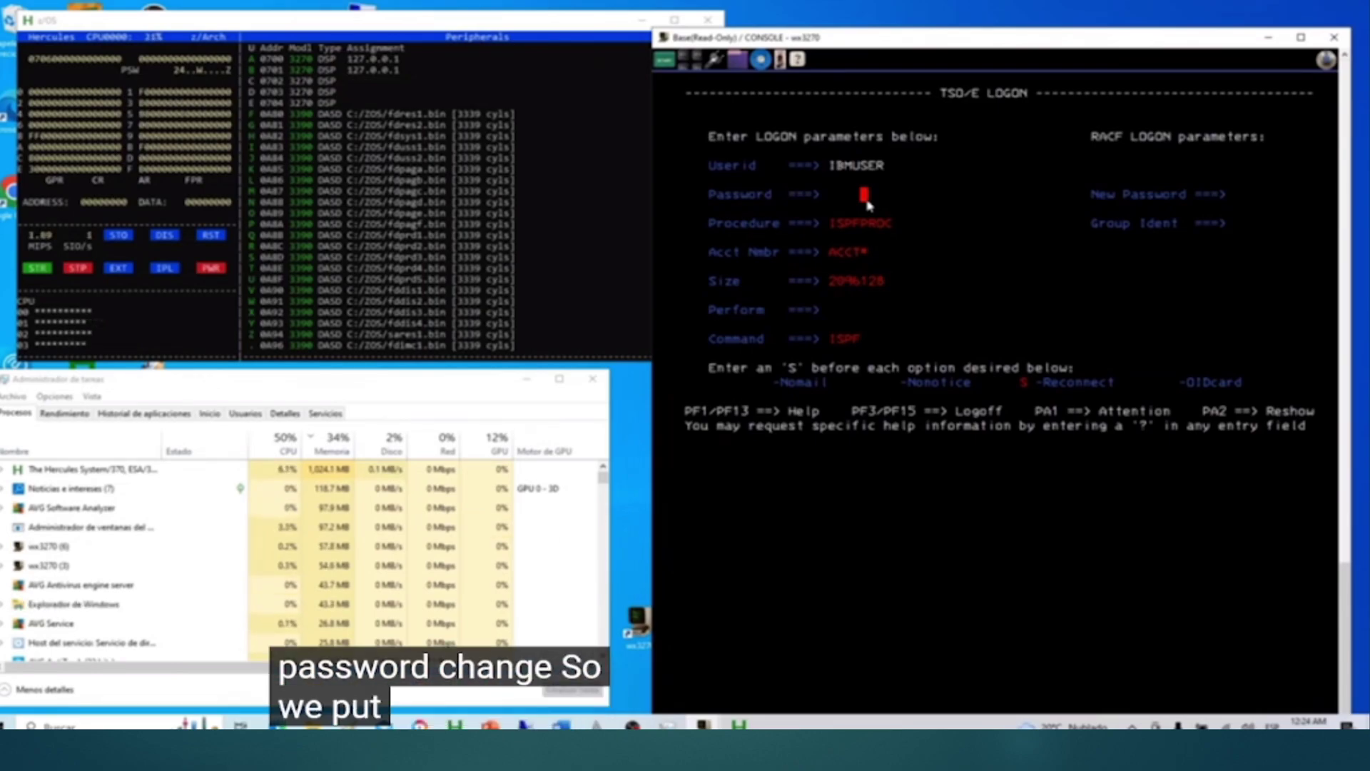
key(Return)
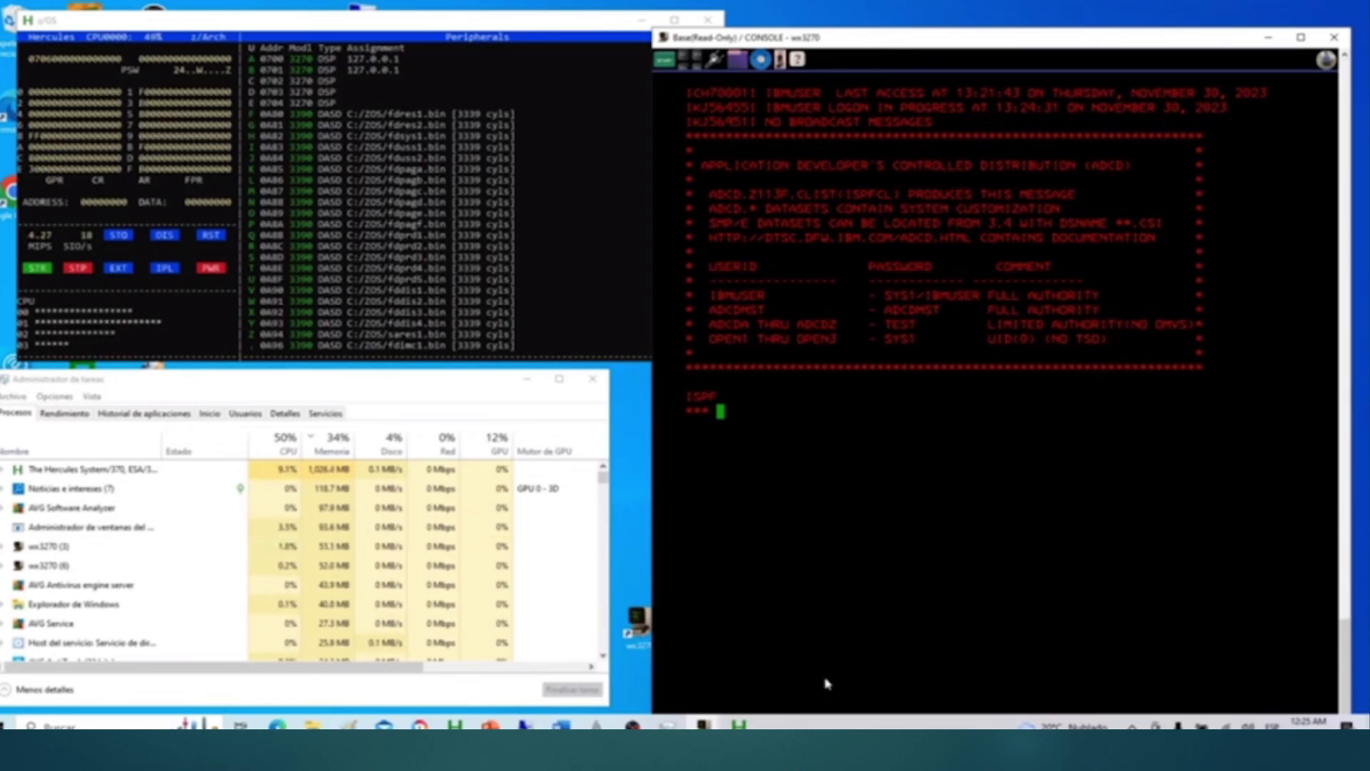
Step: Continue into ISPF, dismiss the copyright notice, and enter option 3.4
key(Return)
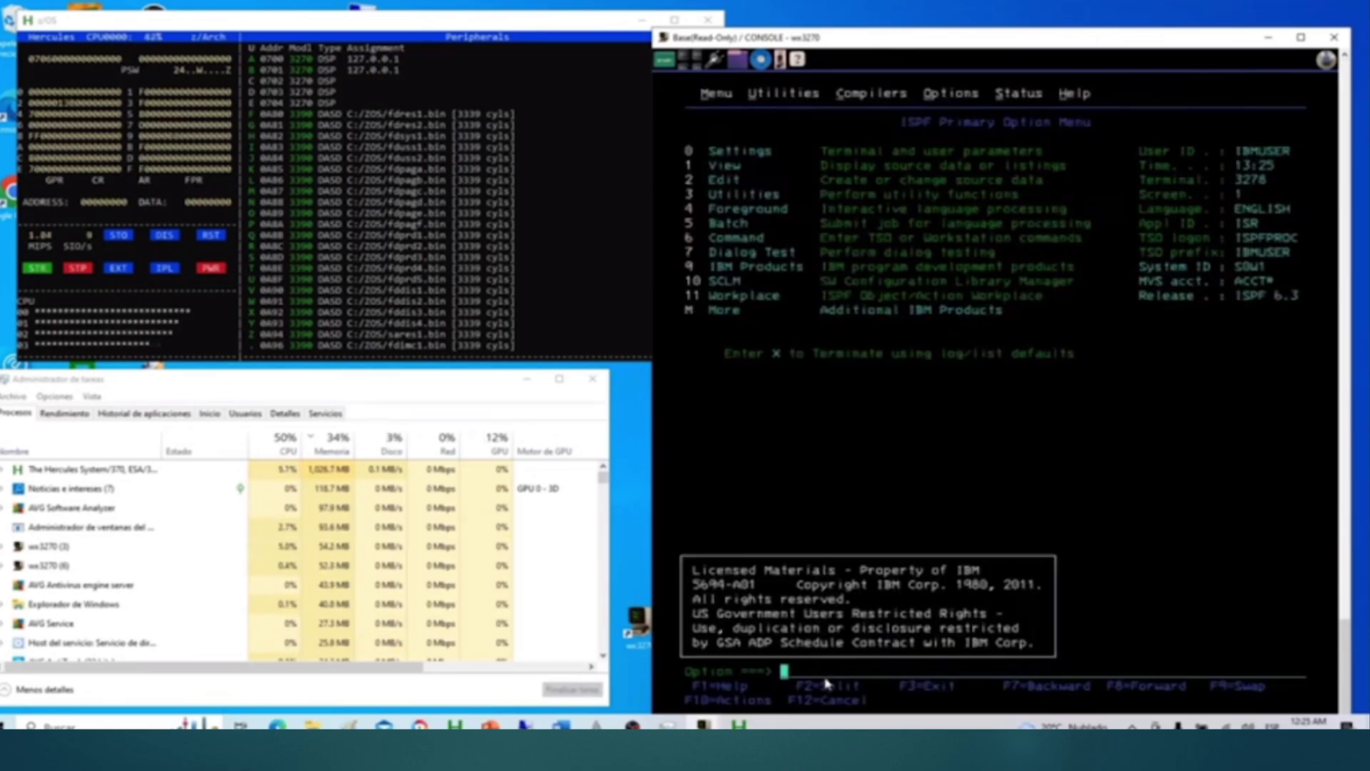
key(Return)
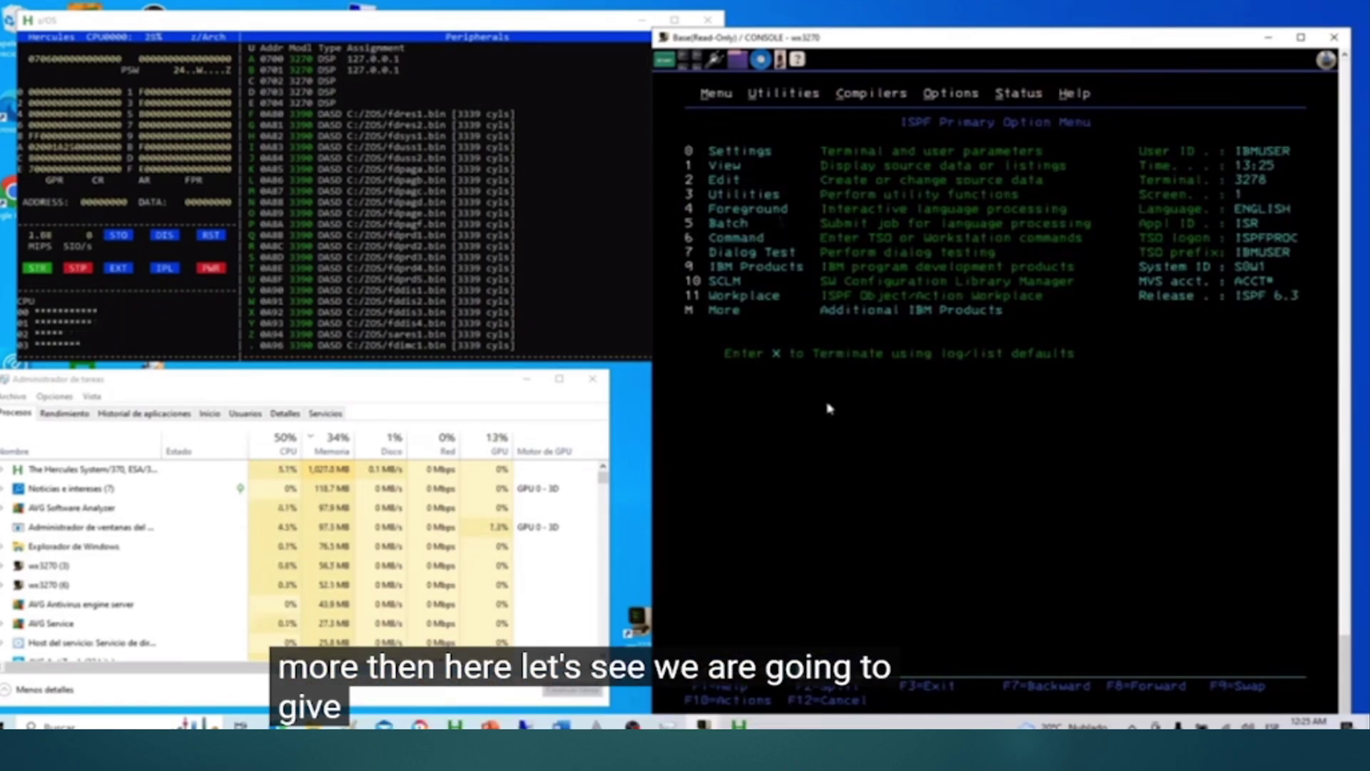
text(3.4)
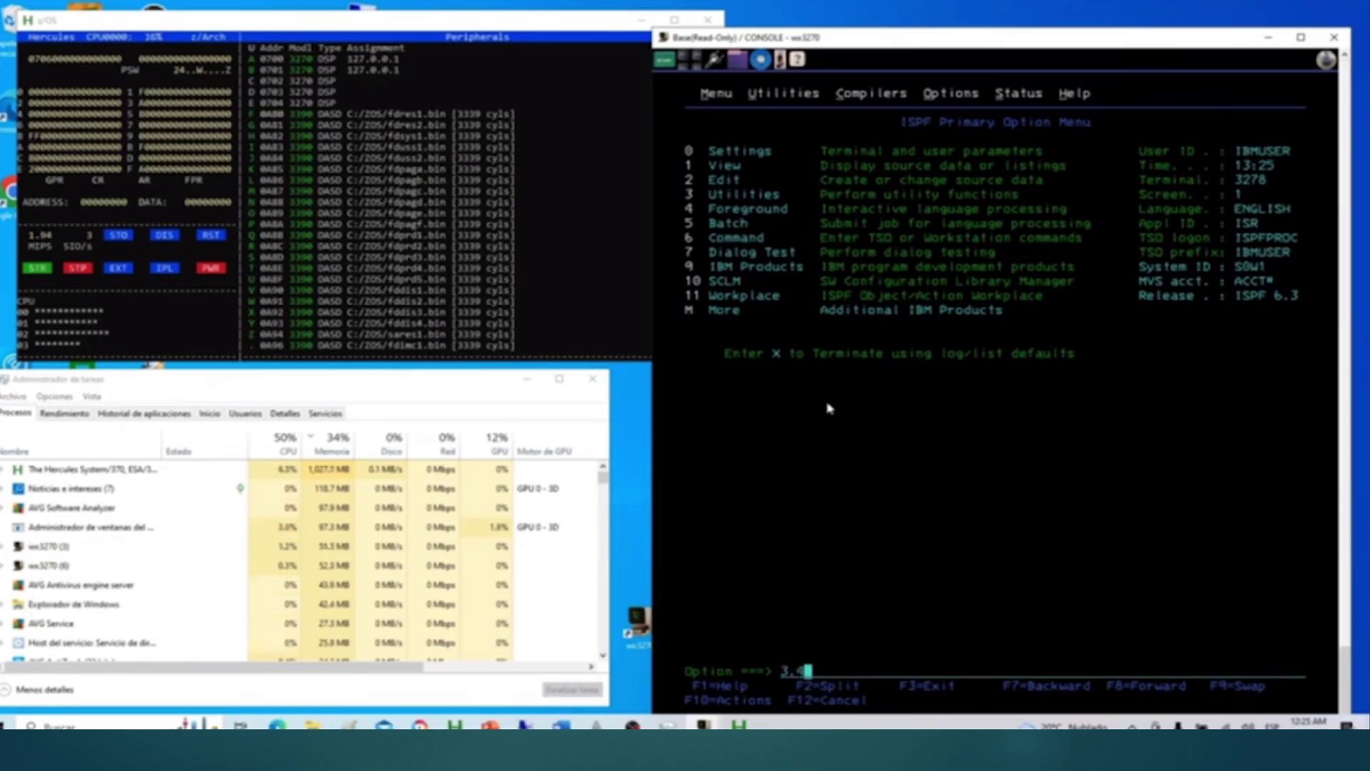
key(Return)
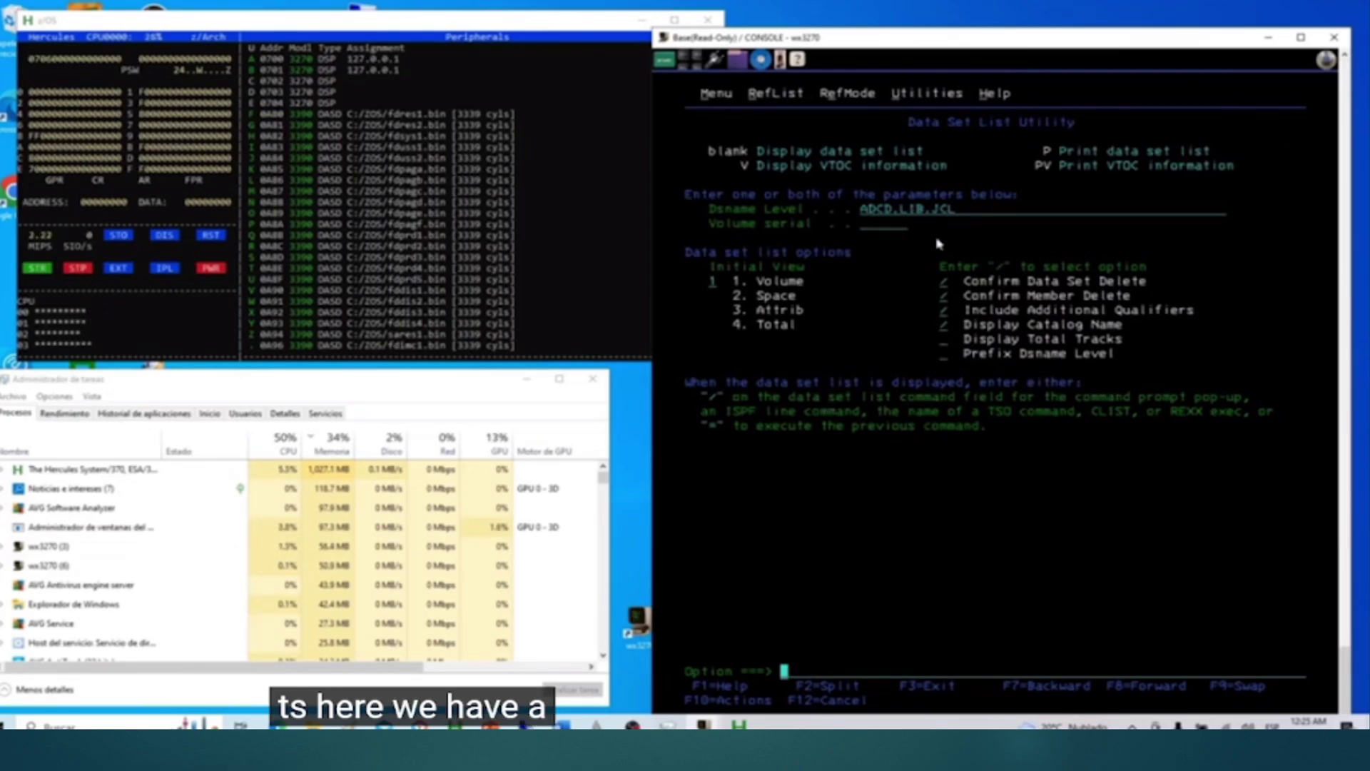
key(Return)
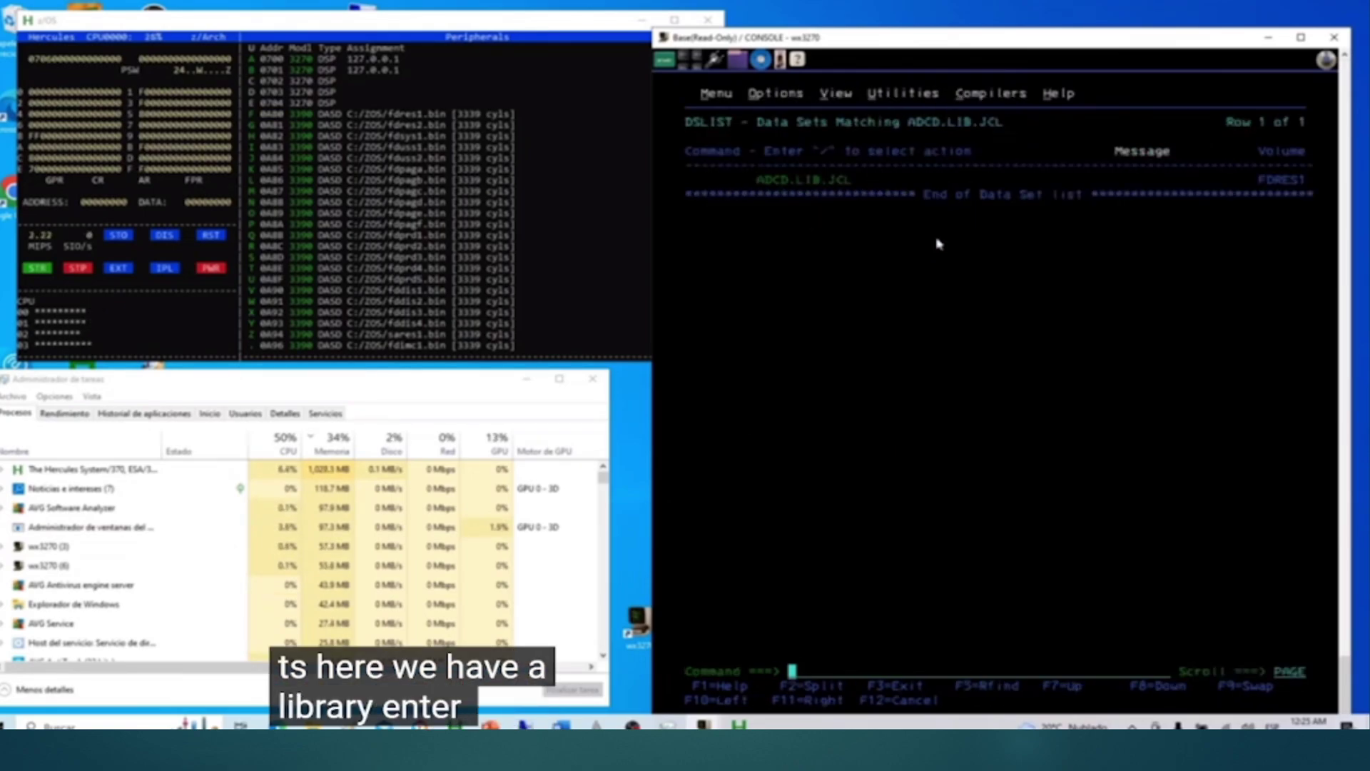
key(Down)
key(Down)
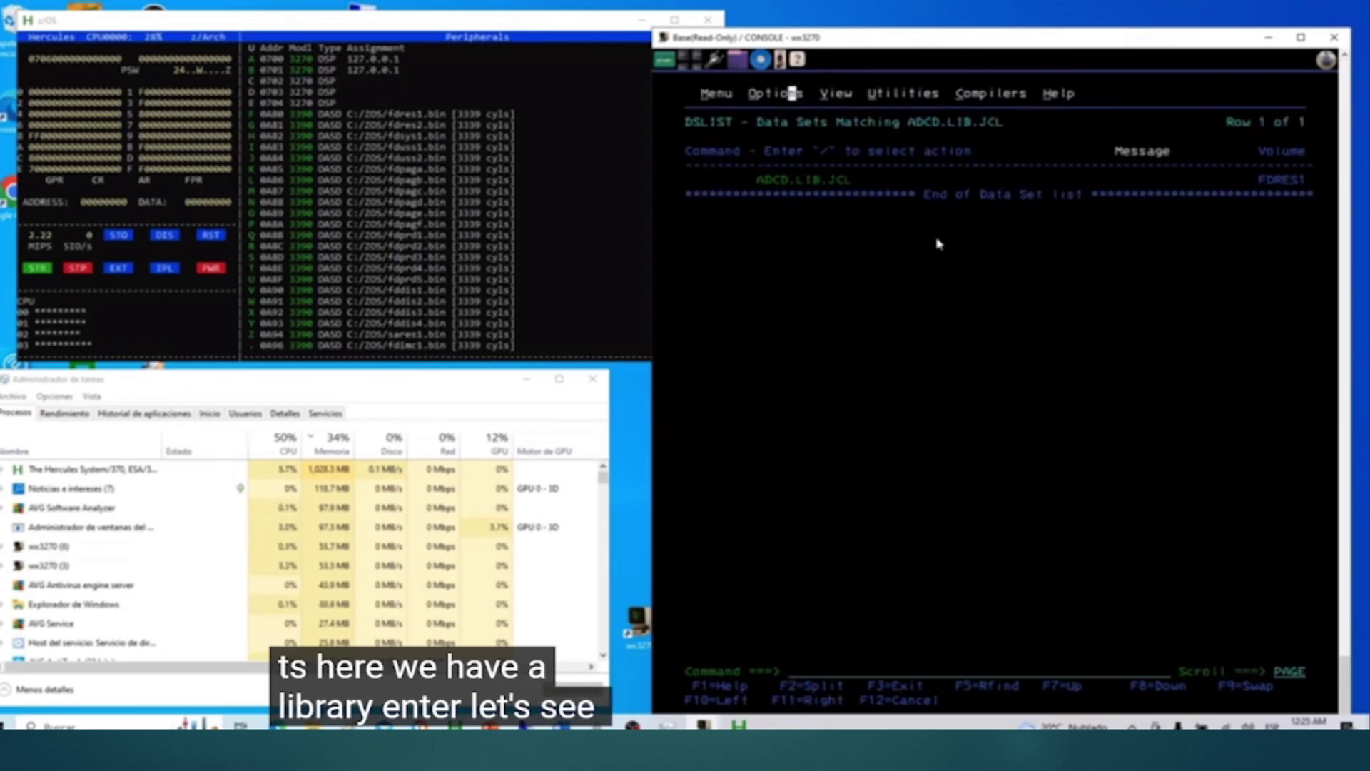
key(Down)
key(Down)
key(Down)
key(Down)
key(Left)
key(Left)
key(Left)
key(Left)
key(Left)
key(Left)
key(Left)
key(Left)
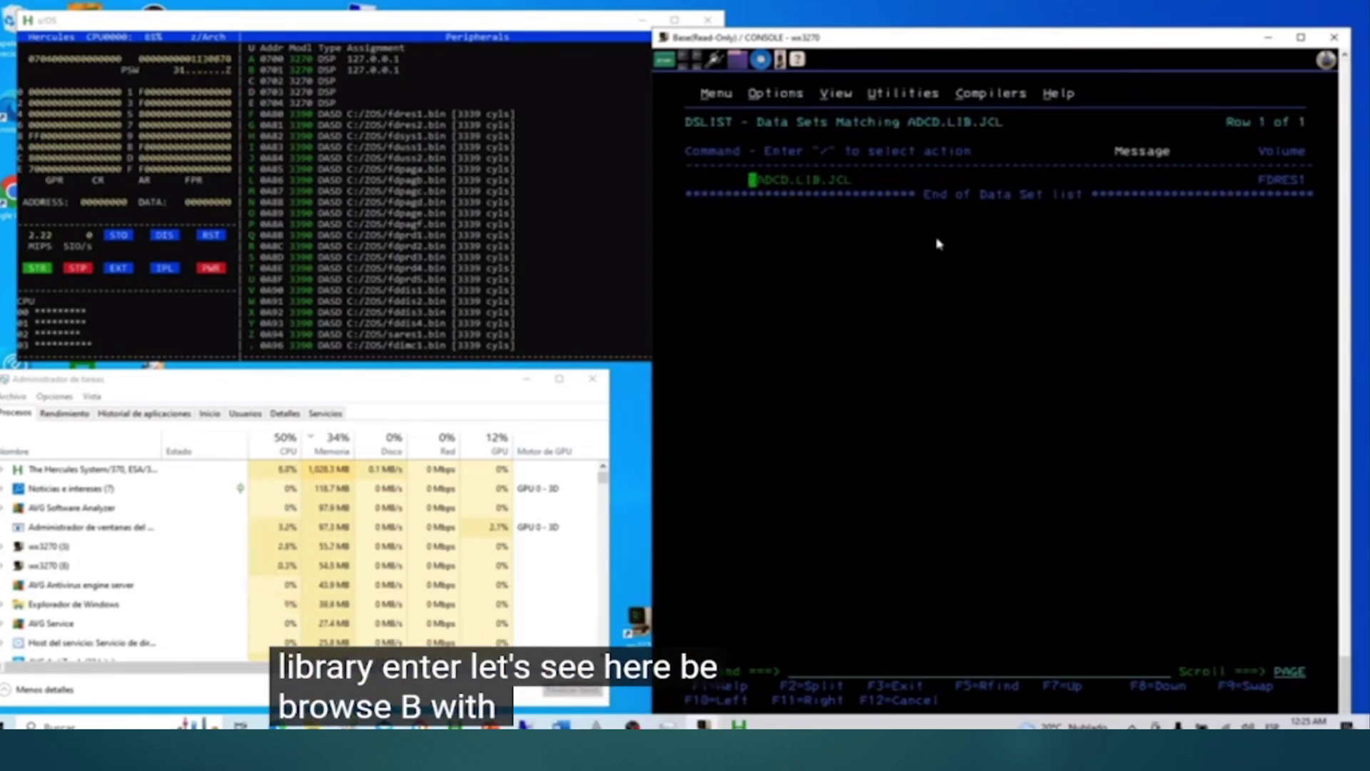
text(b)
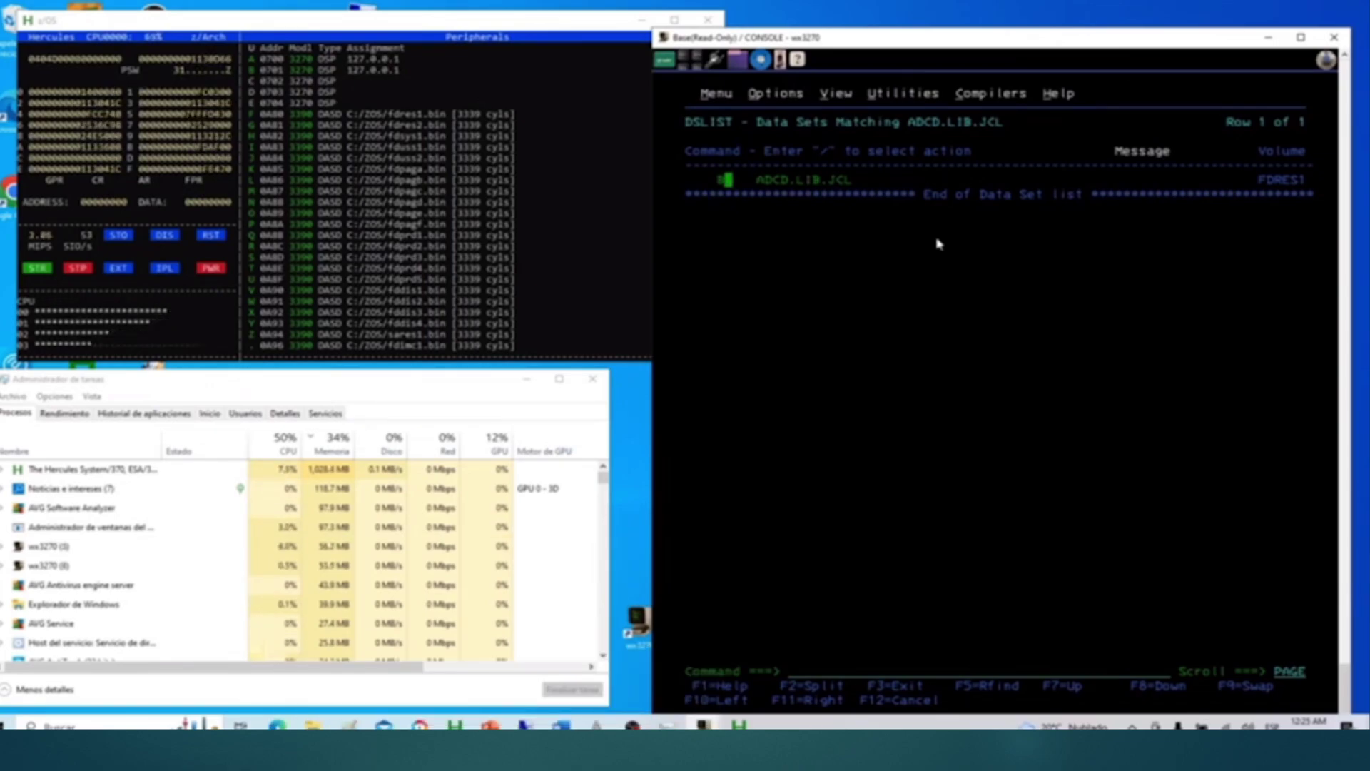
key(Return)
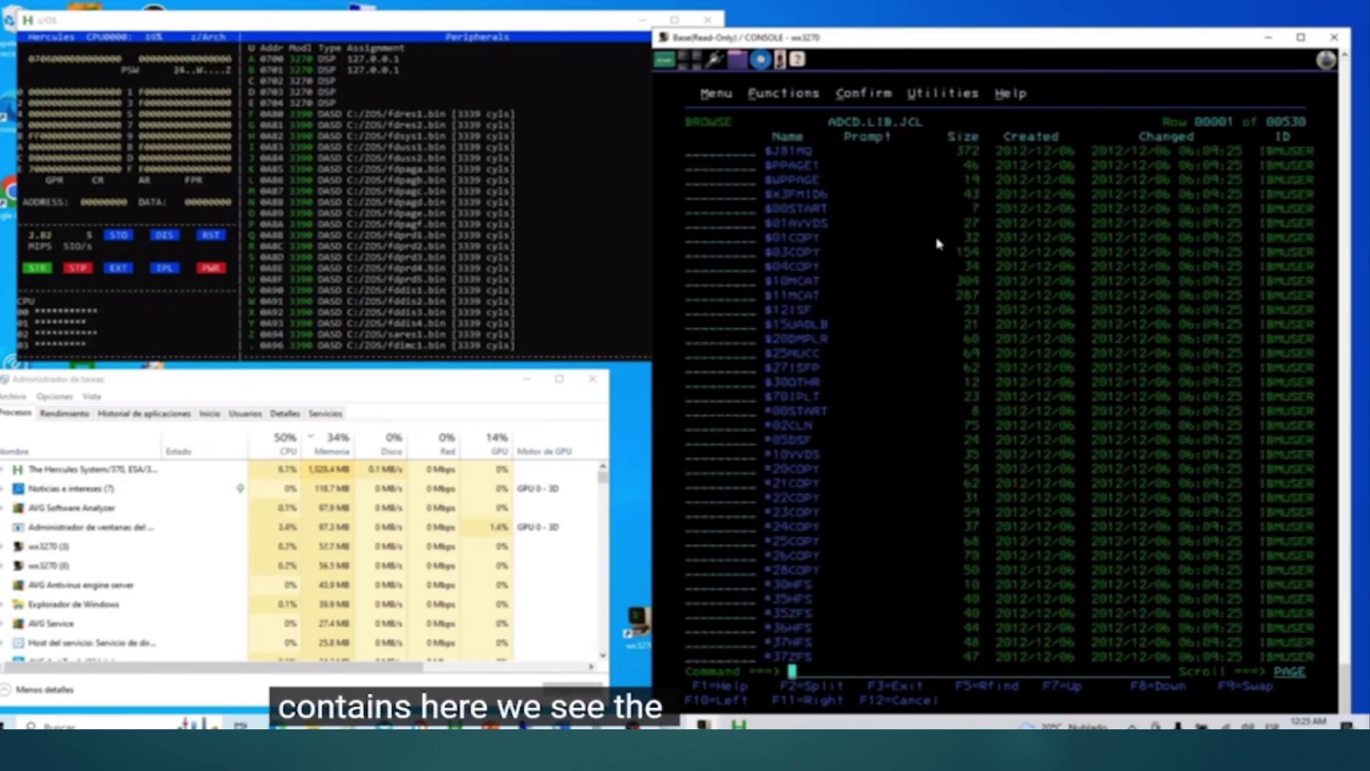
key(Up)
key(Up)
key(Up)
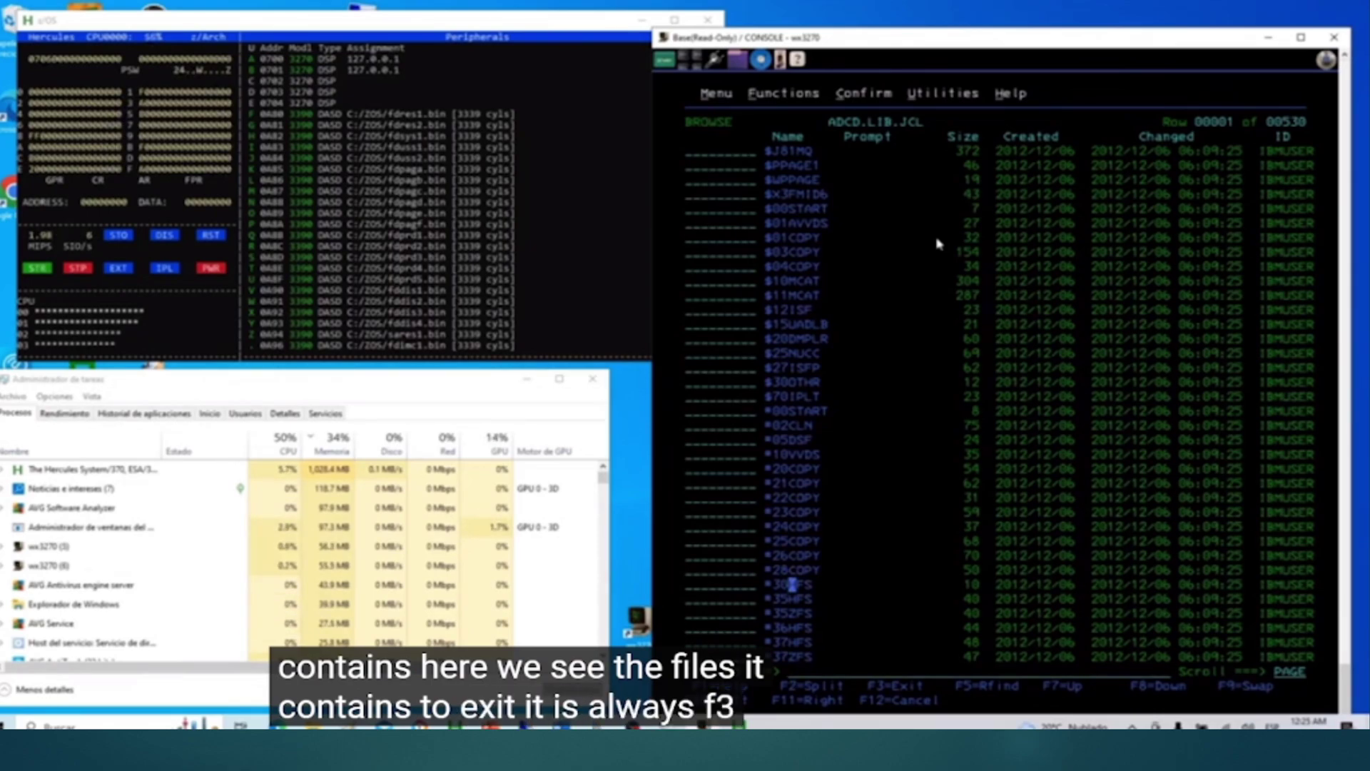
key(F3)
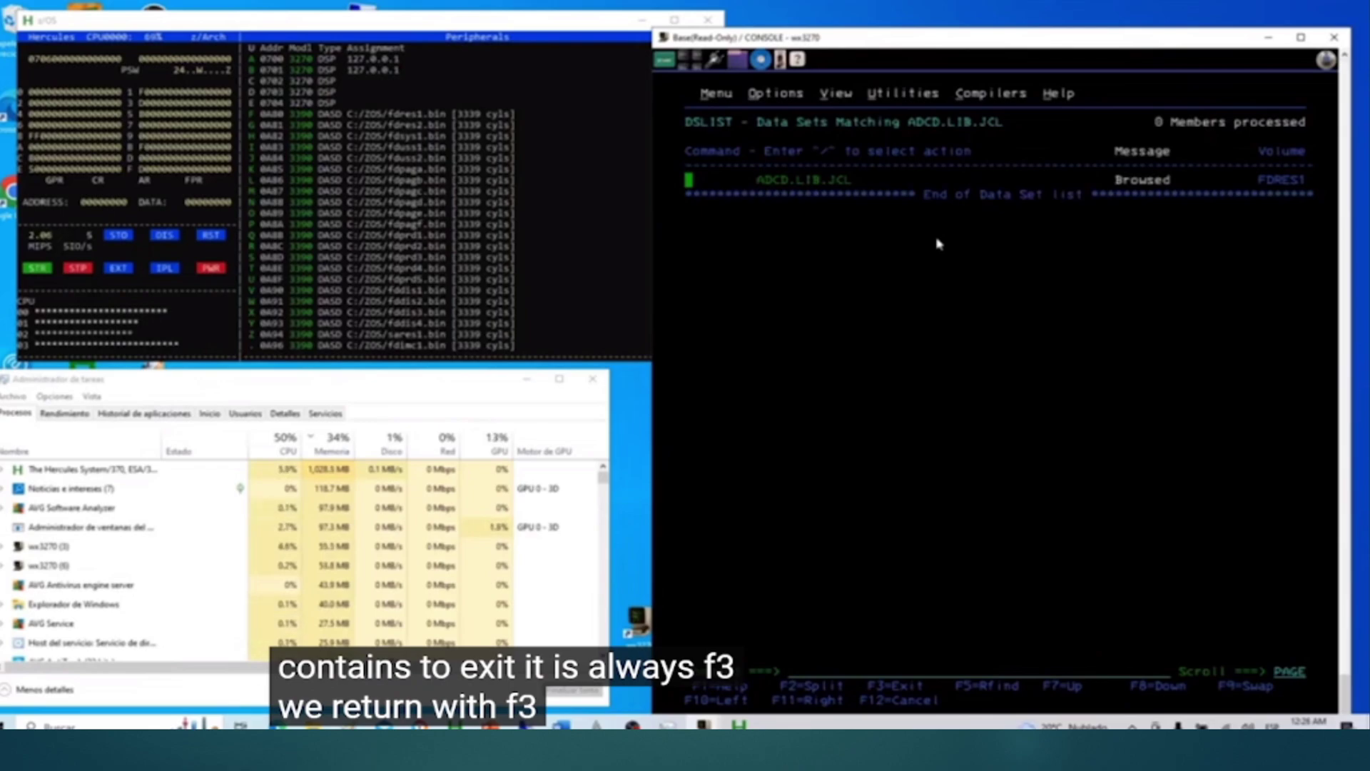
key(F3)
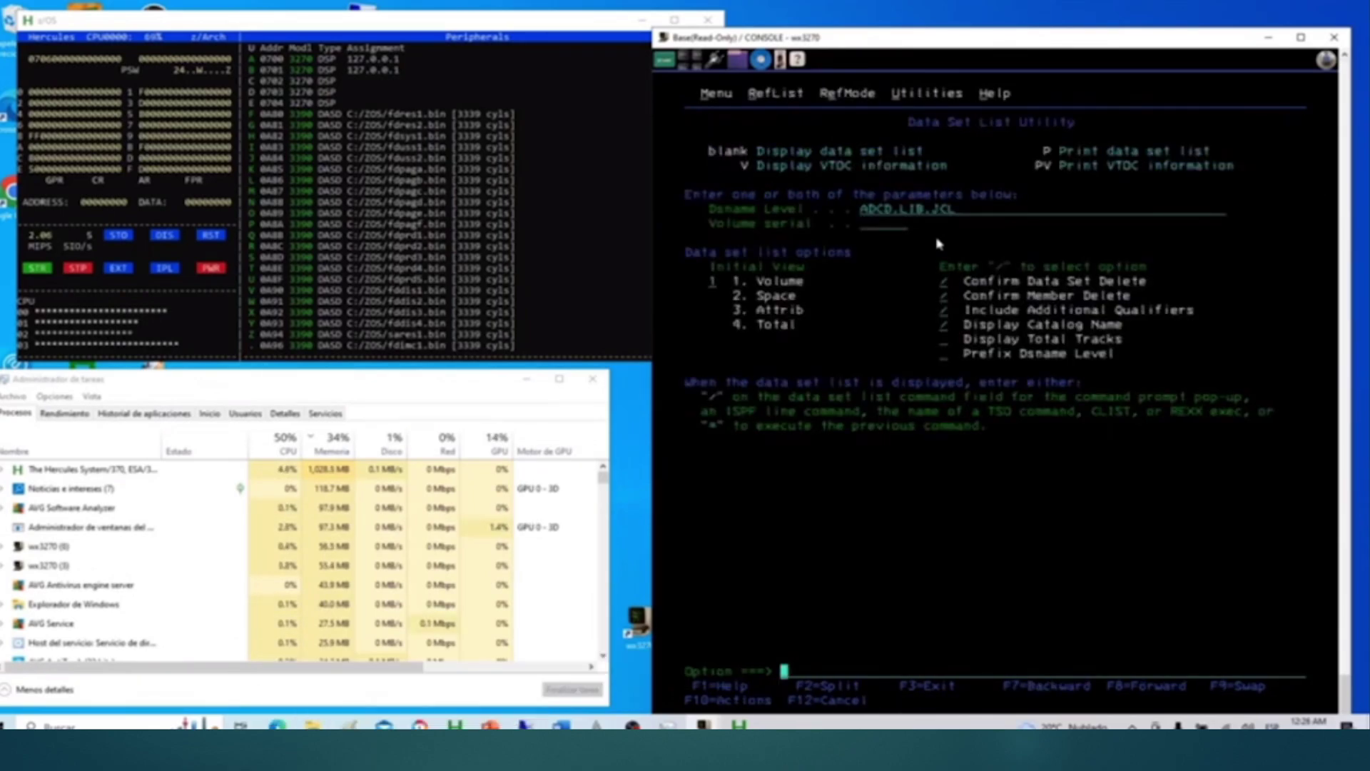
key(F3)
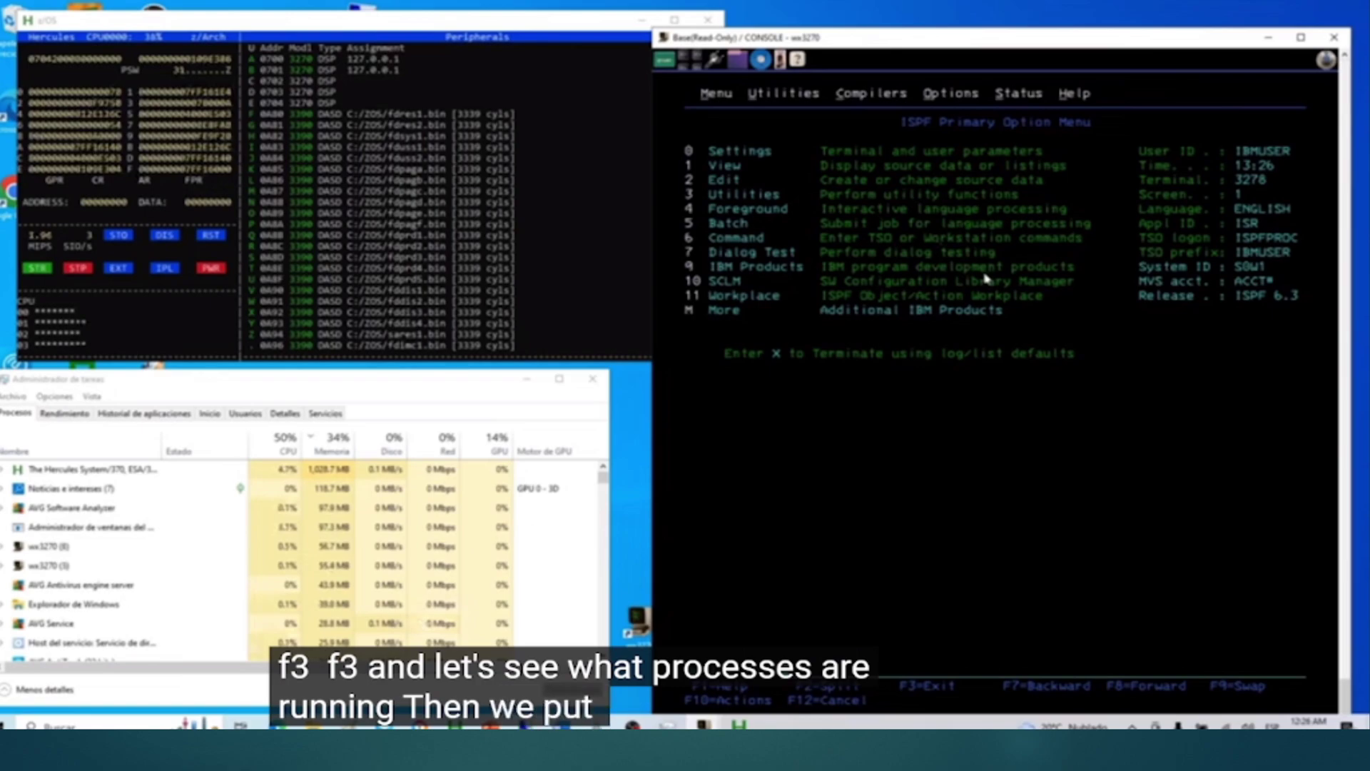
Step: Start SDSF with TSO SDSF and enter ST for the status of executing jobs
text(TSO)
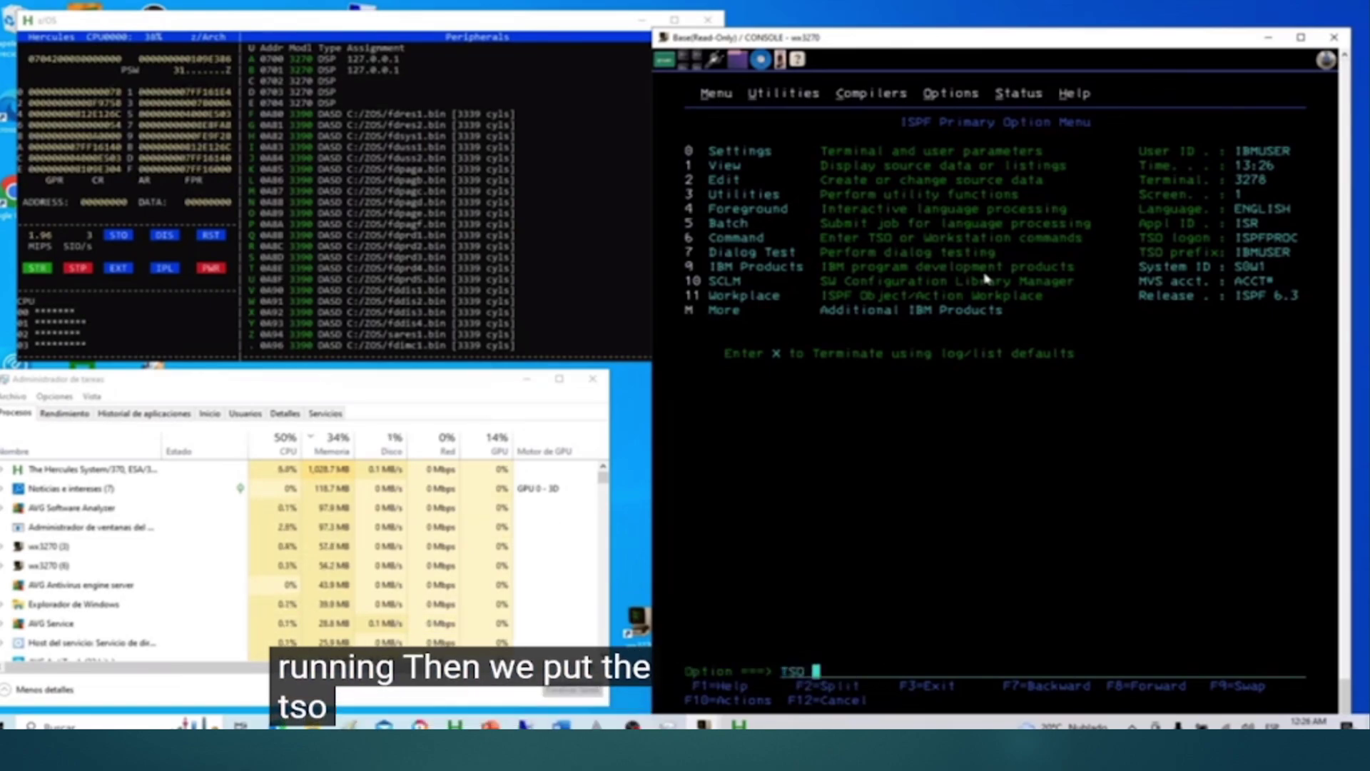
text( SDSF)
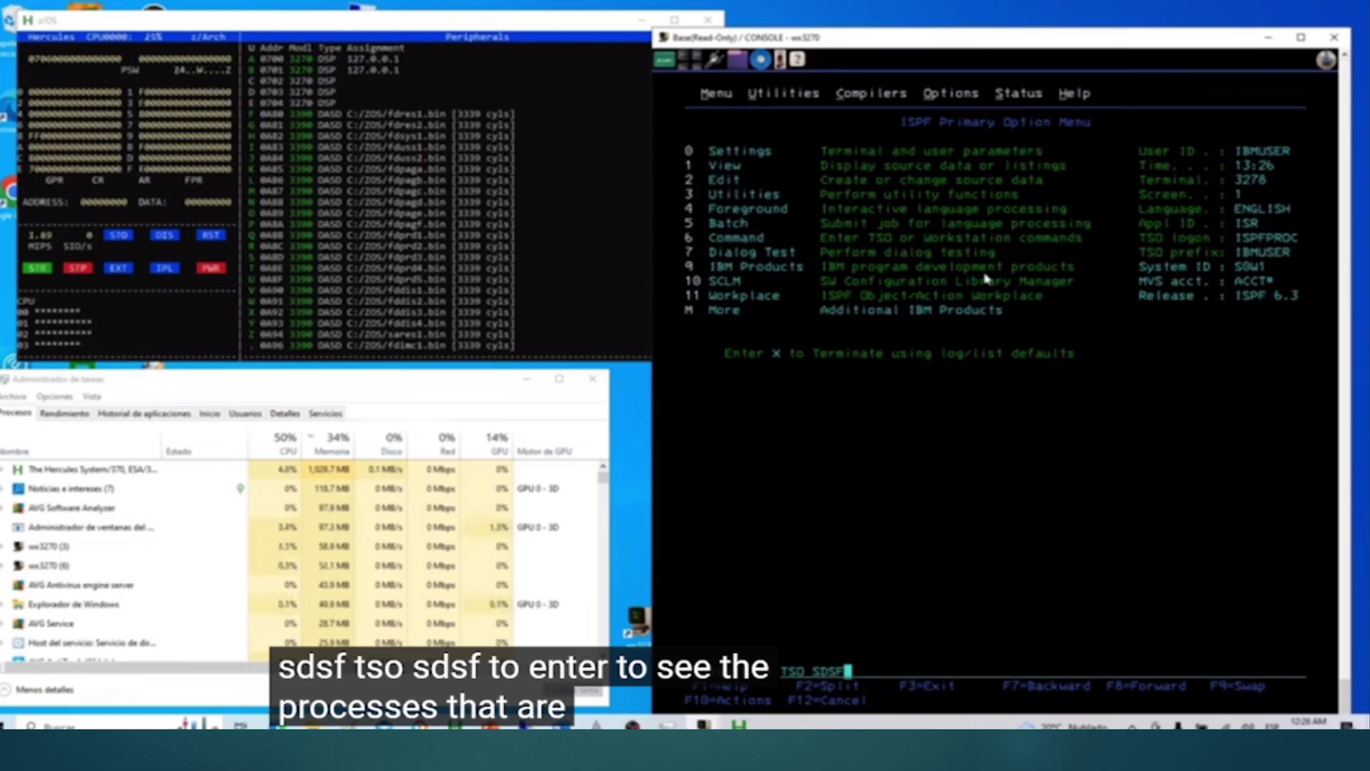
key(Return)
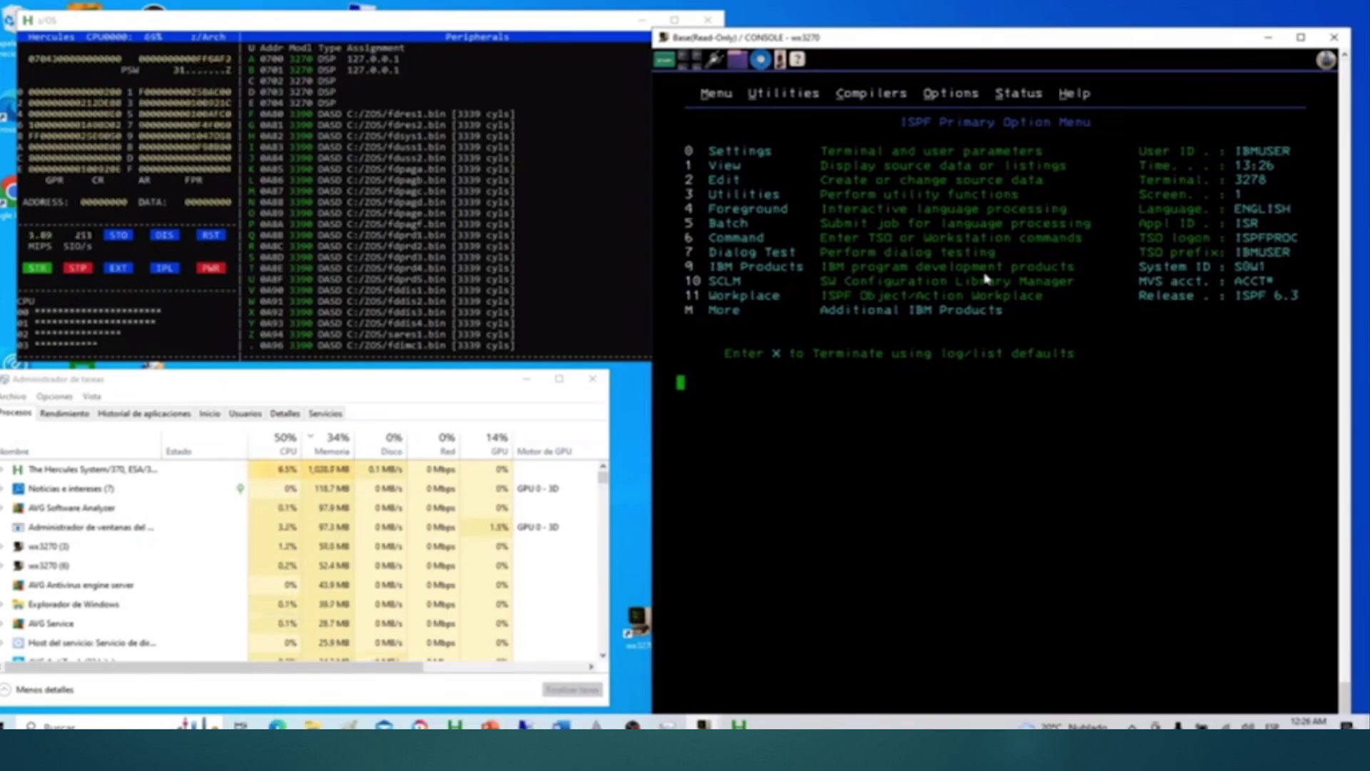
text(sd)
key(Return)
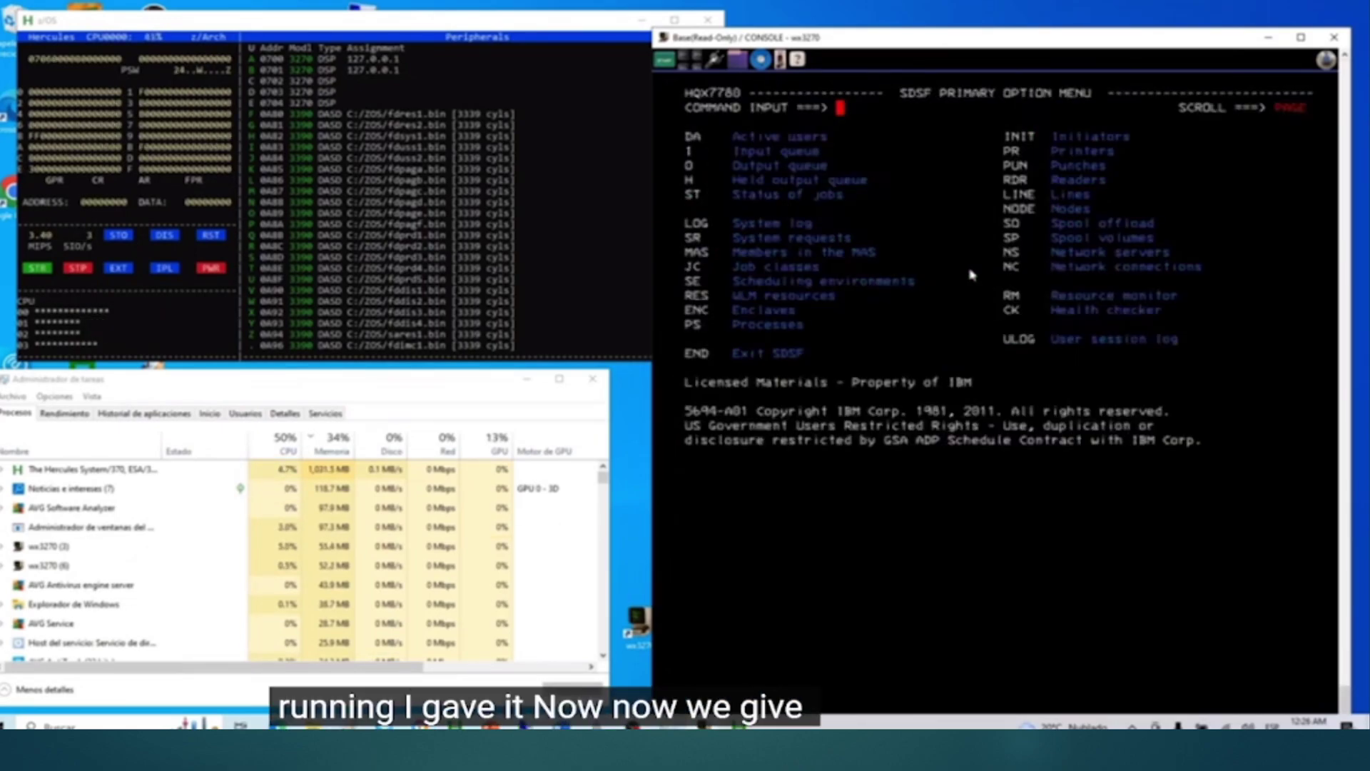
drag(686, 197, 853, 206)
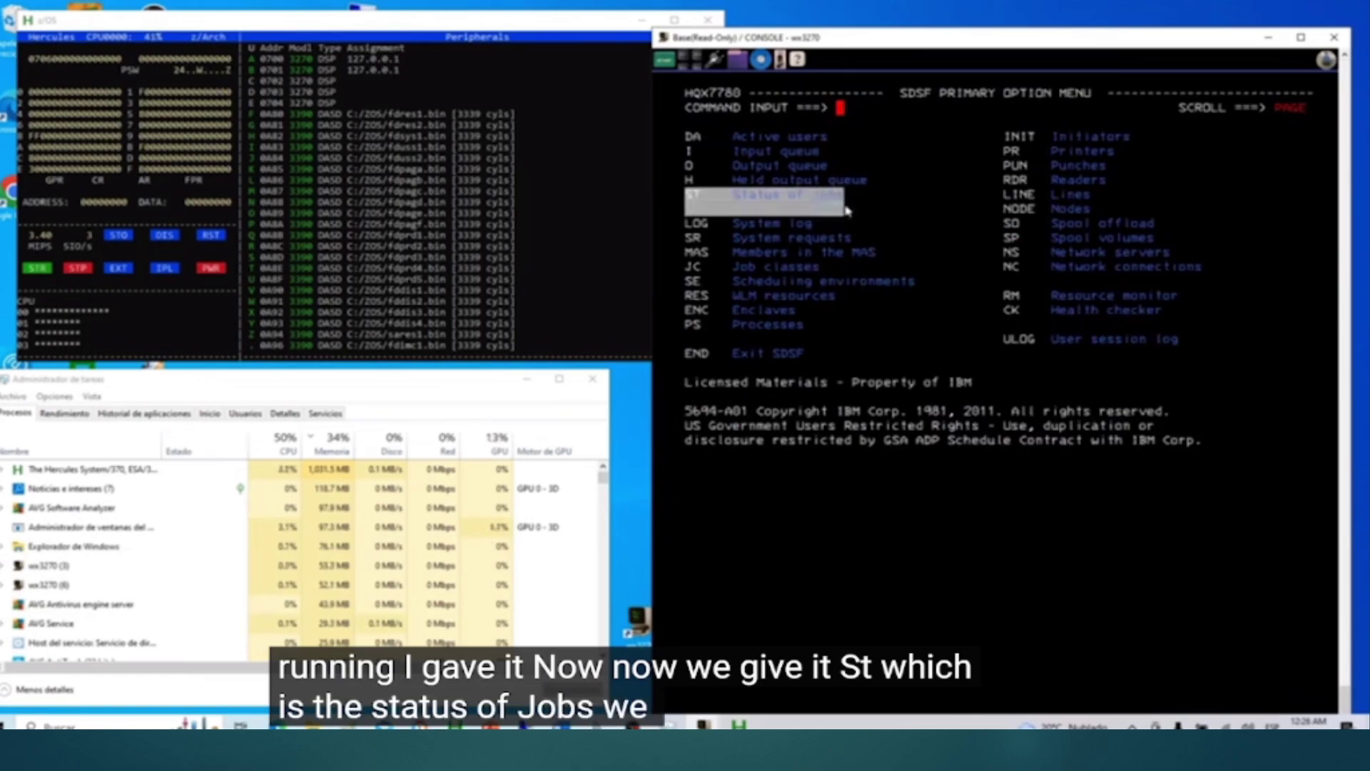
click(849, 119)
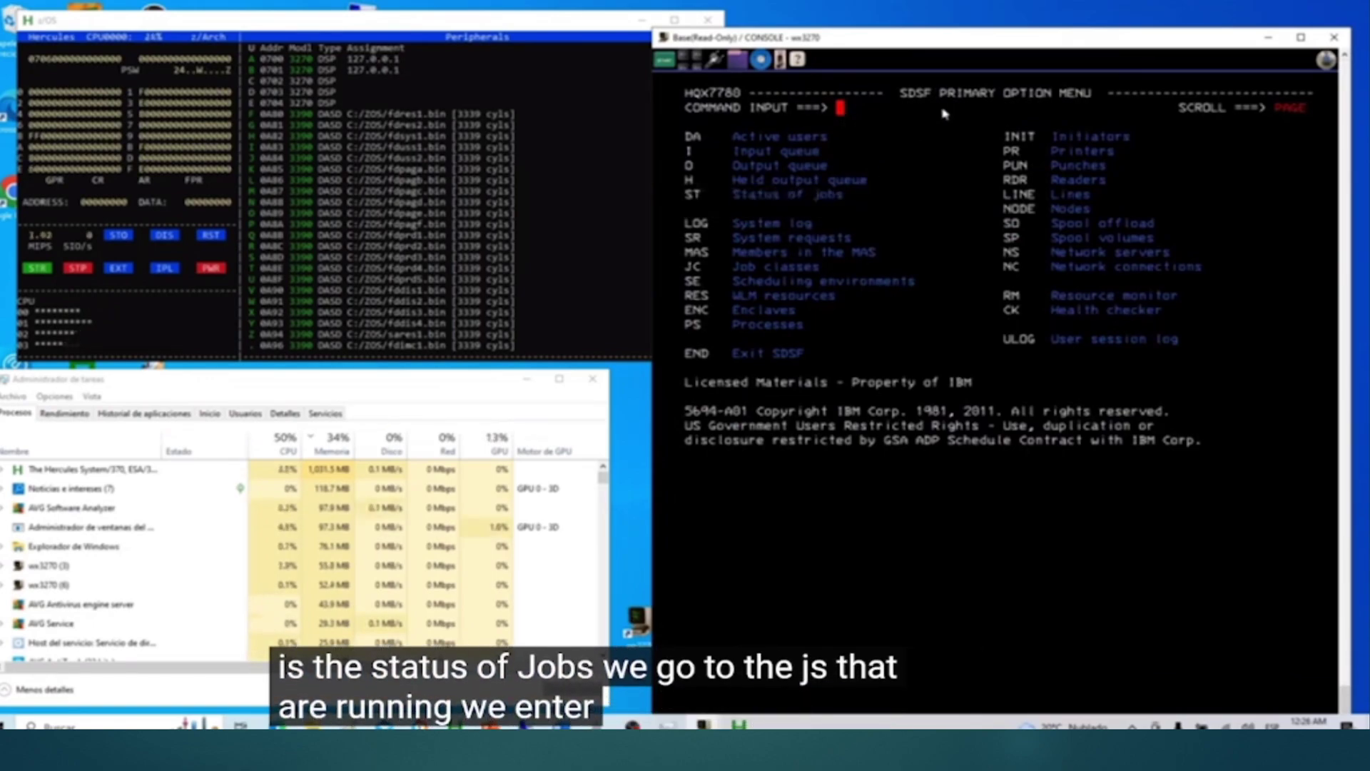
text(ST)
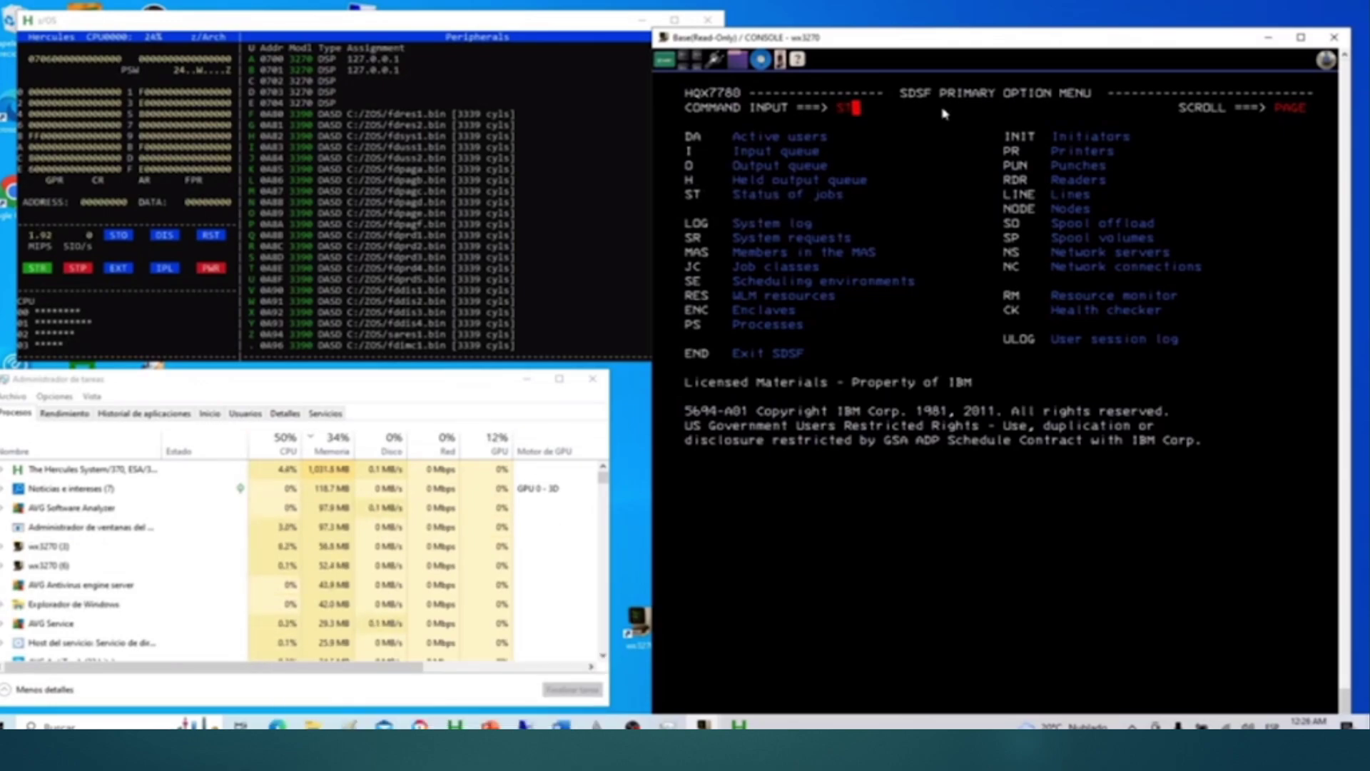
Step: Display the status of all jobs and mark the SYSLOG row's action column with S
key(Return)
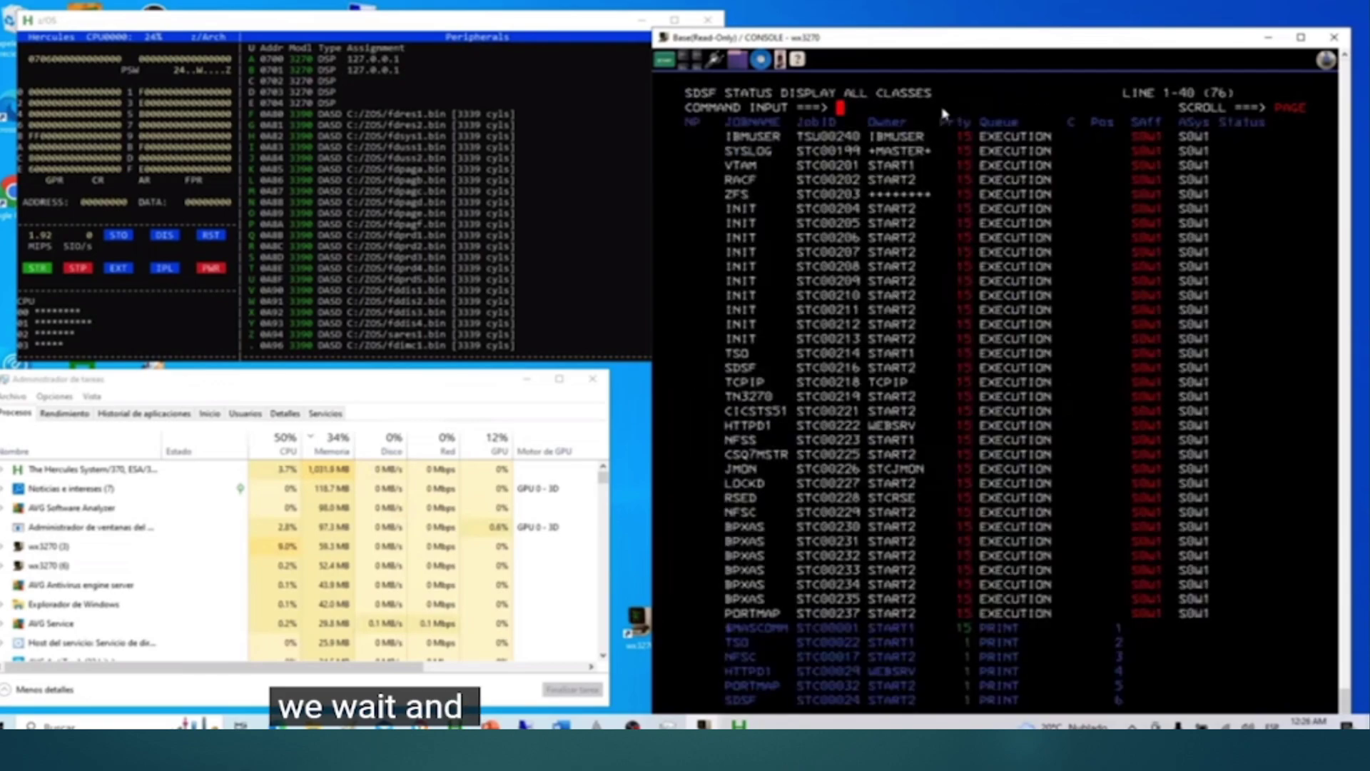
key(Down)
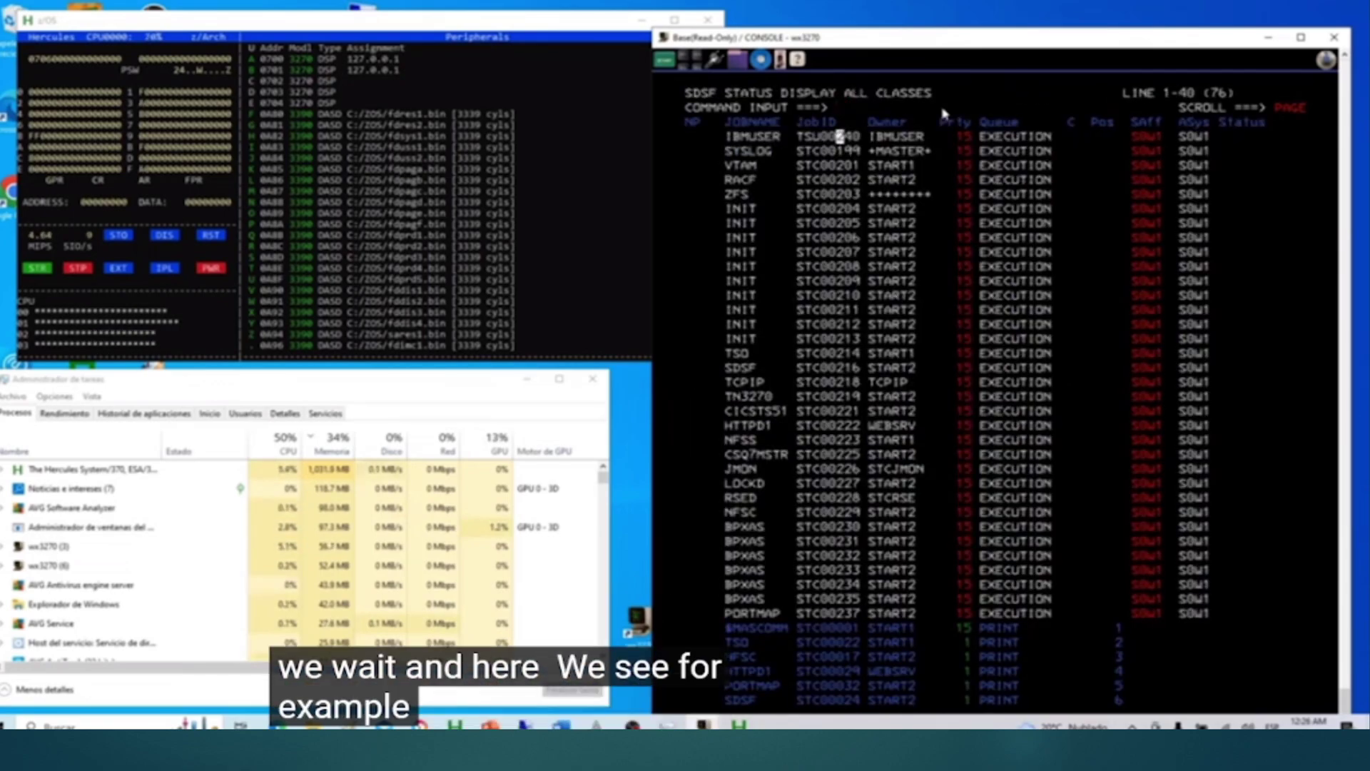
key(Left)
key(Left)
key(Left)
key(Left)
key(Left)
key(Left)
key(Left)
key(Left)
key(Left)
key(Left)
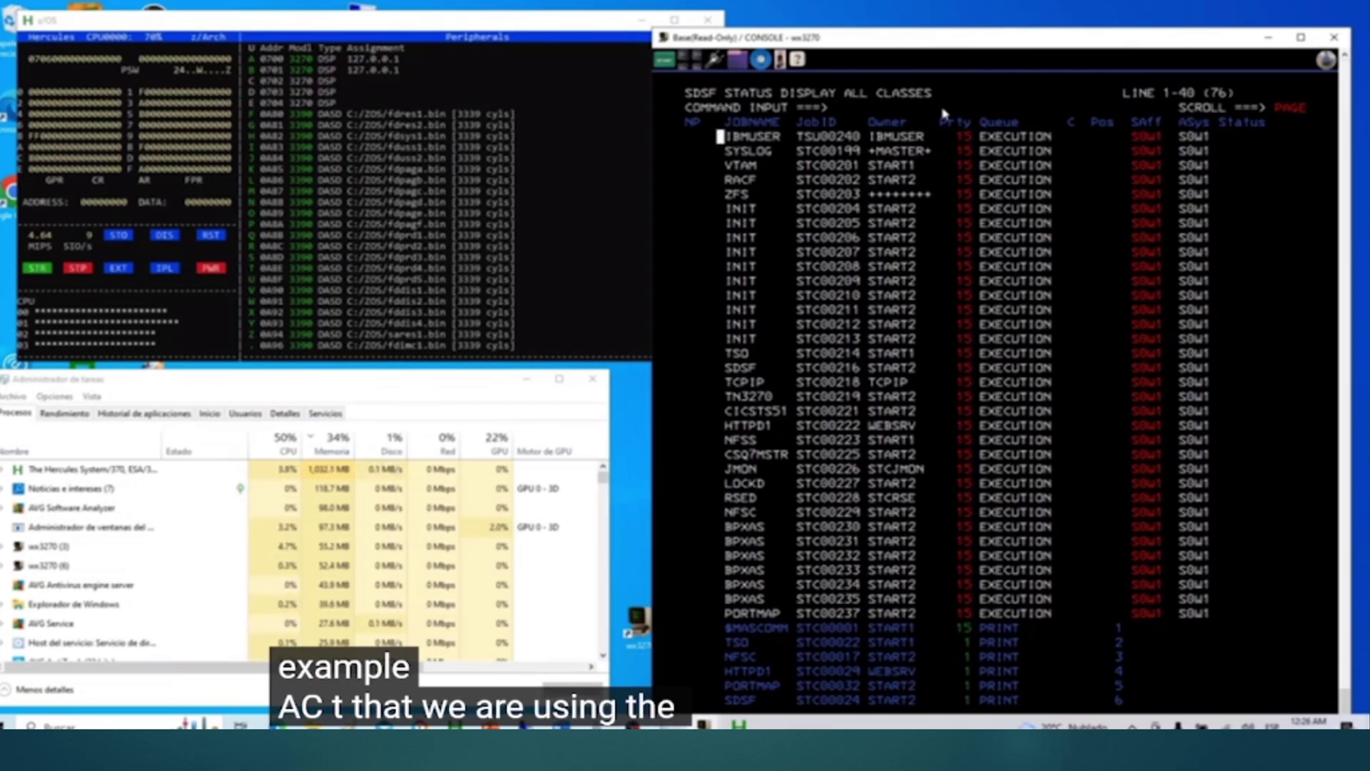
key(Down)
key(Left)
key(Left)
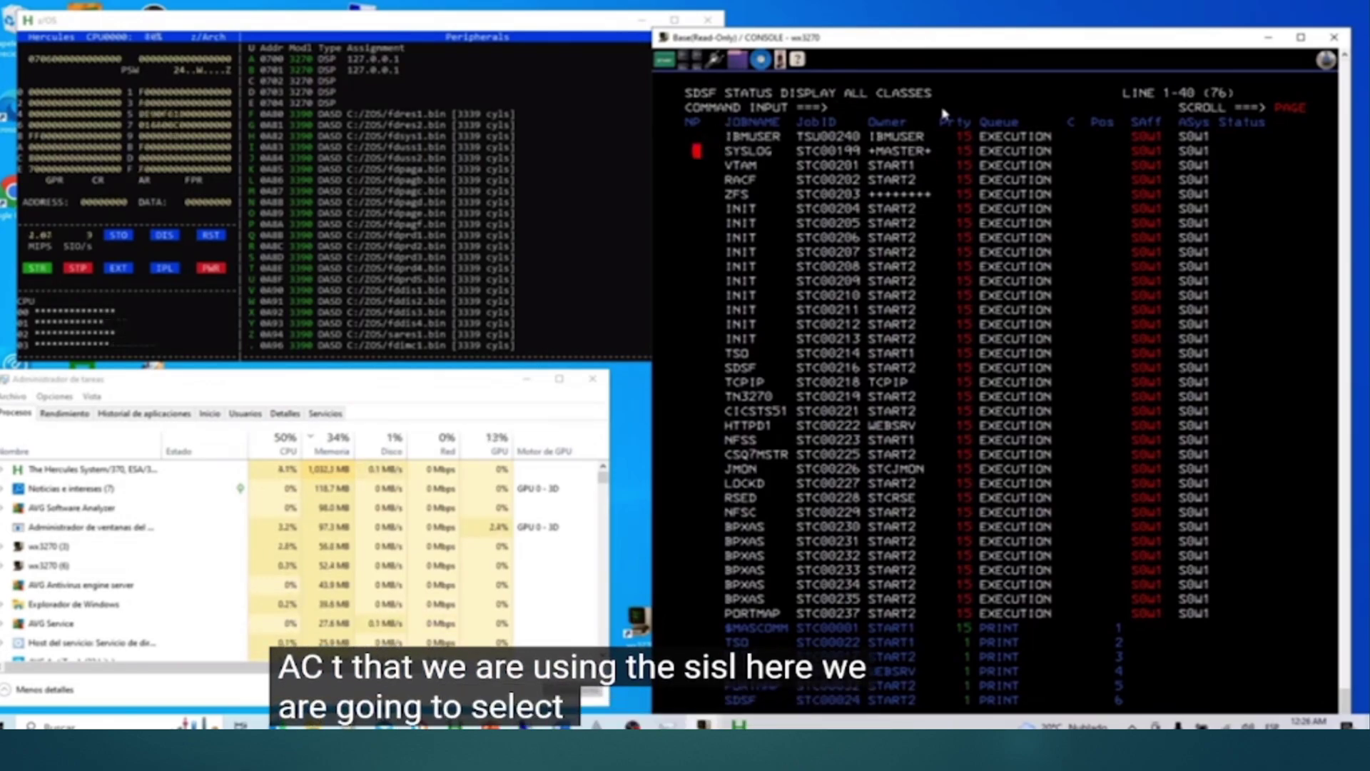
text(s)
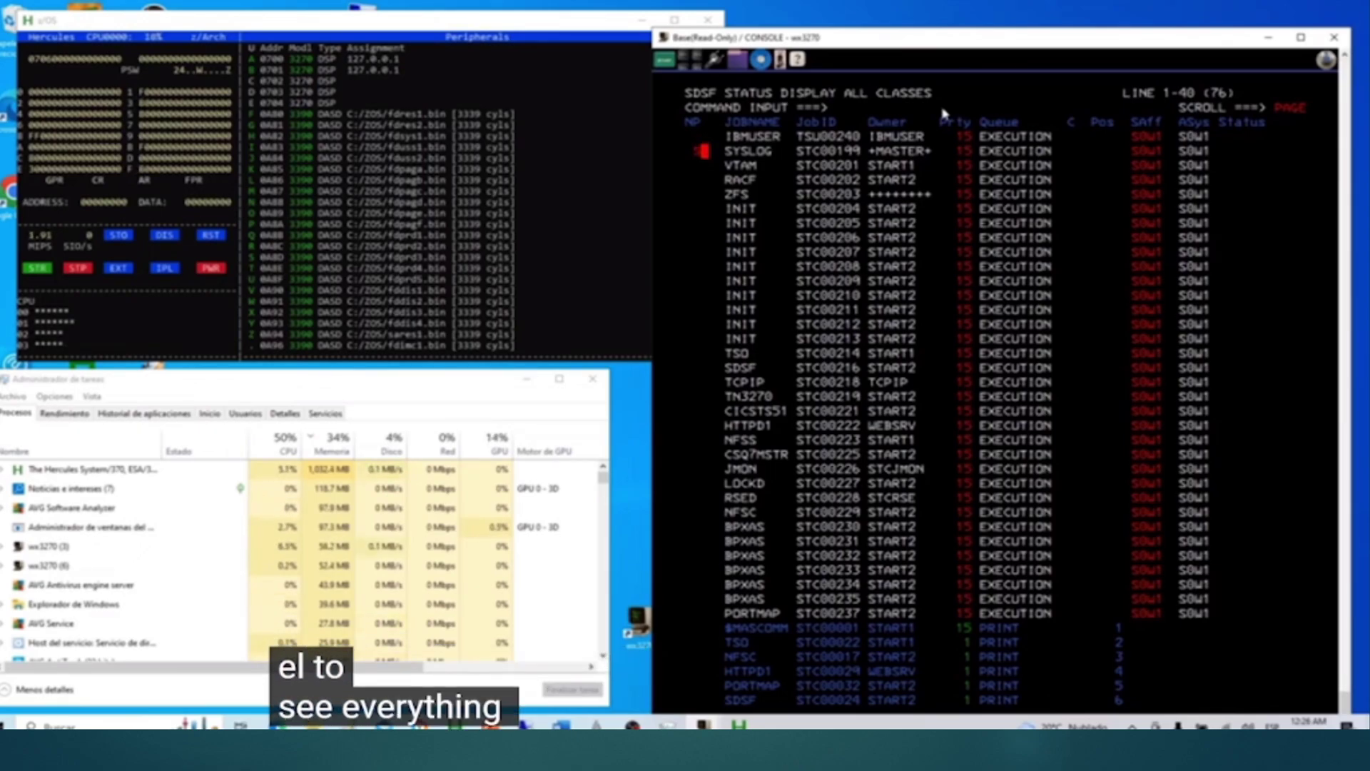
Step: Open the SYSLOG output and set the scroll amount to CSR
key(Return)
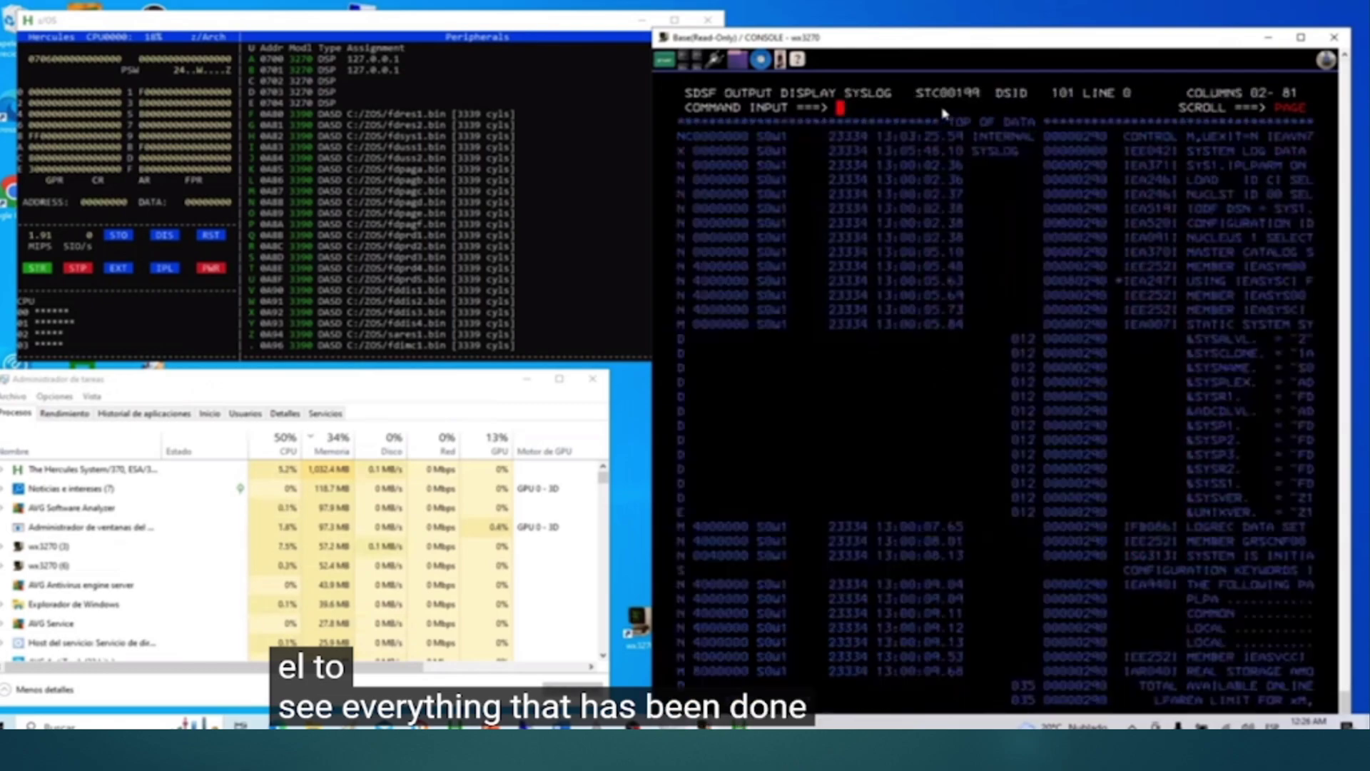
click(944, 108)
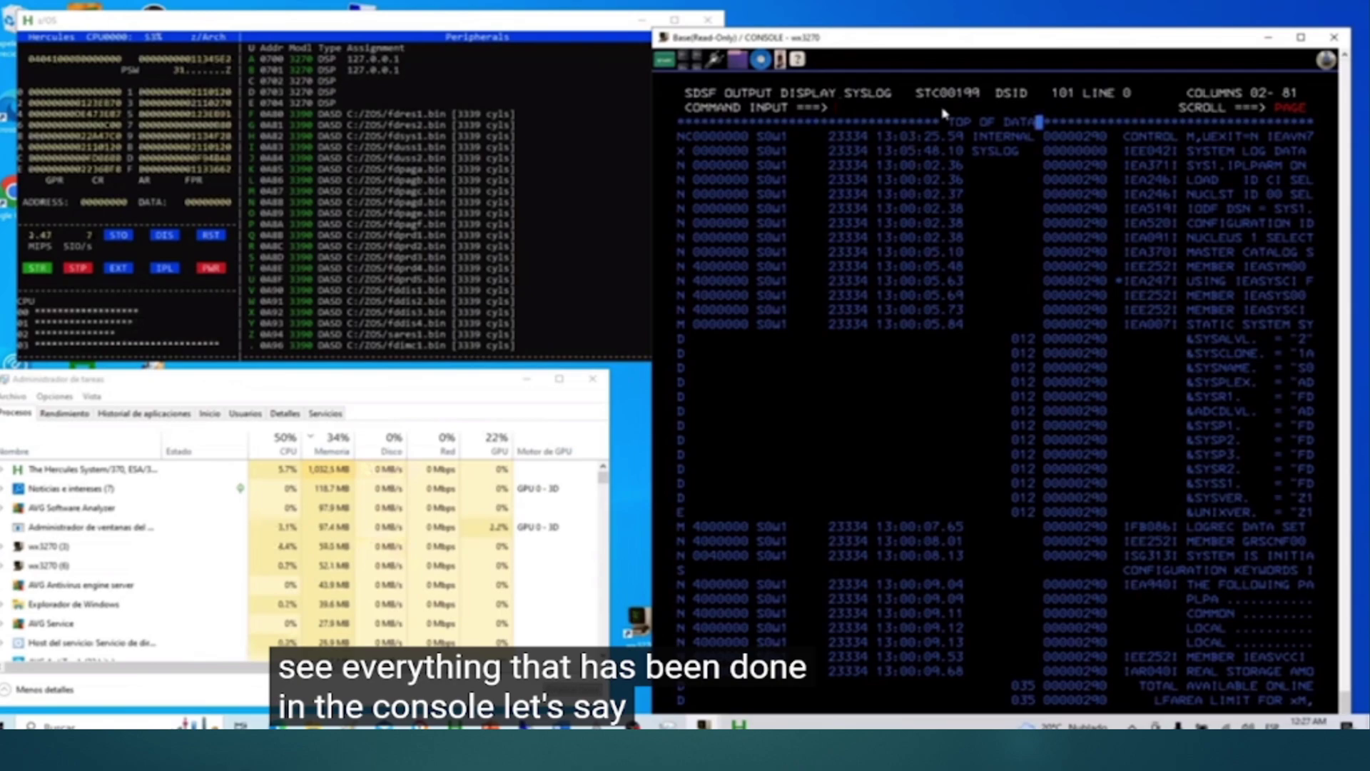
key(Tab)
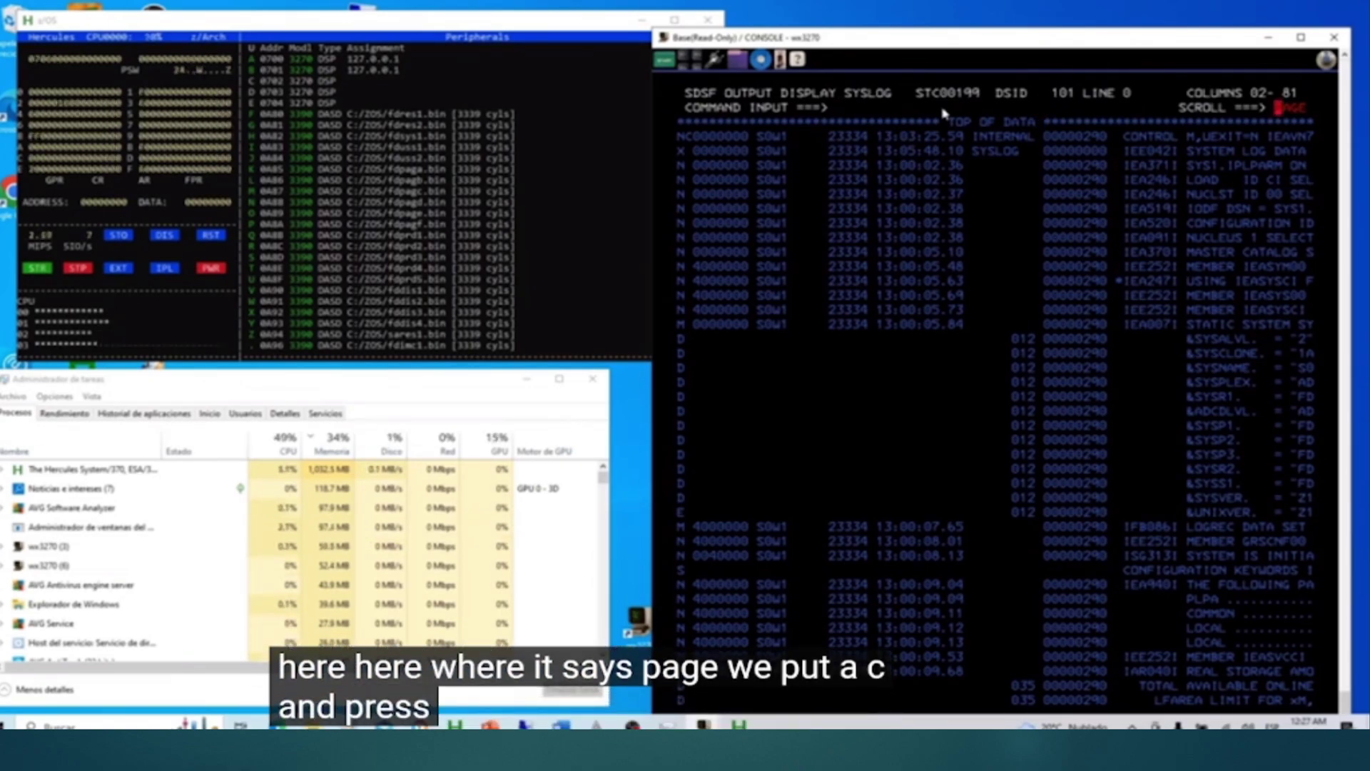
text(c)
key(Return)
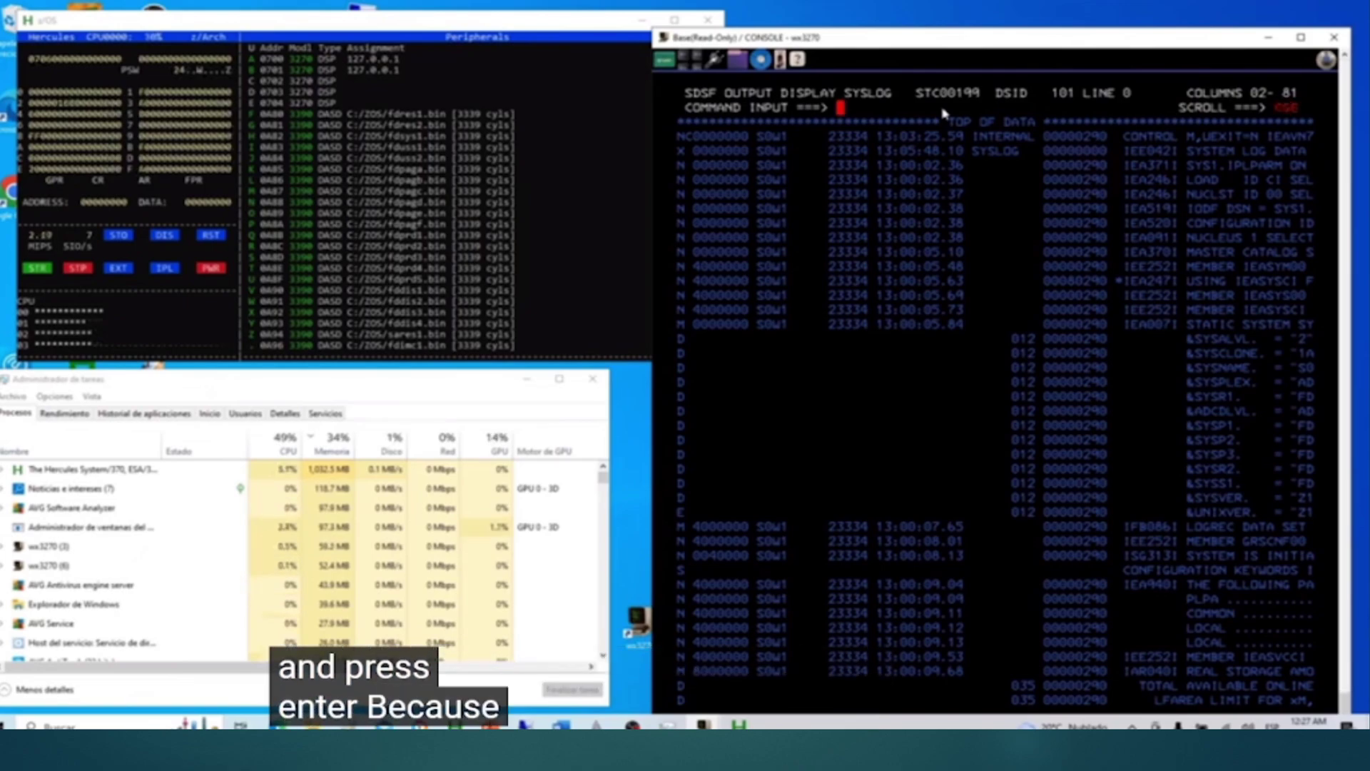
Step: Shift the log right to columns 48–127 and page forward to line 246
key(Right)
key(Right)
key(Right)
key(Right)
key(Right)
key(Right)
key(Right)
key(Right)
key(Right)
key(Right)
key(Right)
key(Right)
key(Right)
key(Right)
key(Right)
key(Right)
key(Right)
key(Right)
key(Right)
key(Right)
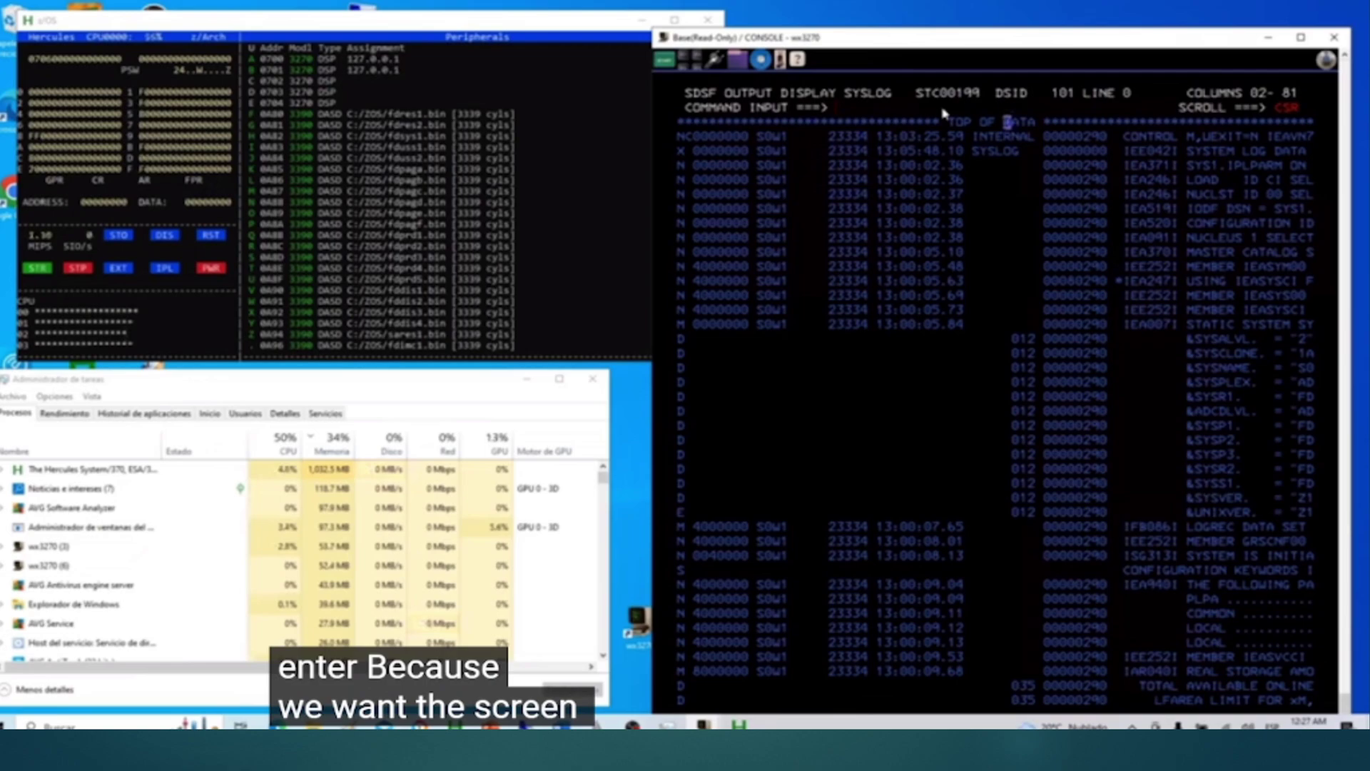
key(Right)
key(Right)
key(Right)
key(Right)
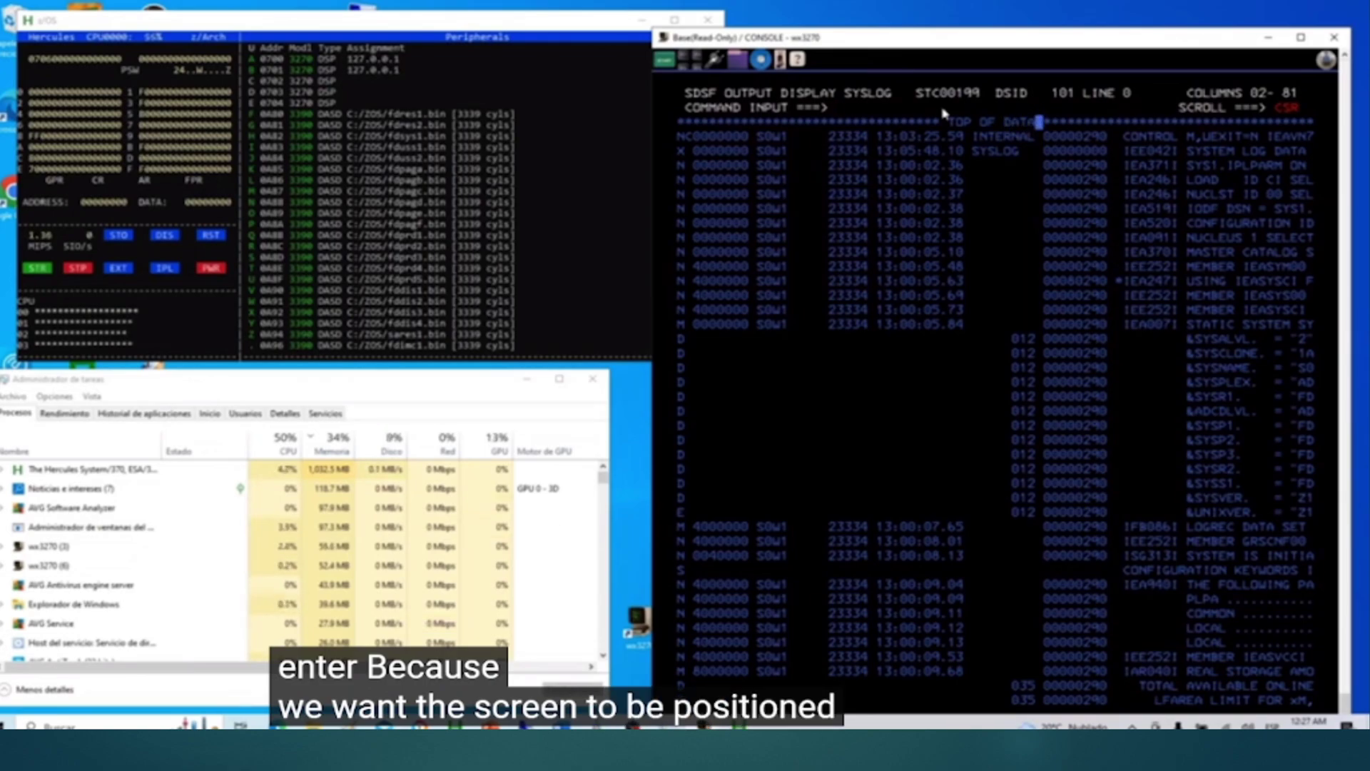
key(Right)
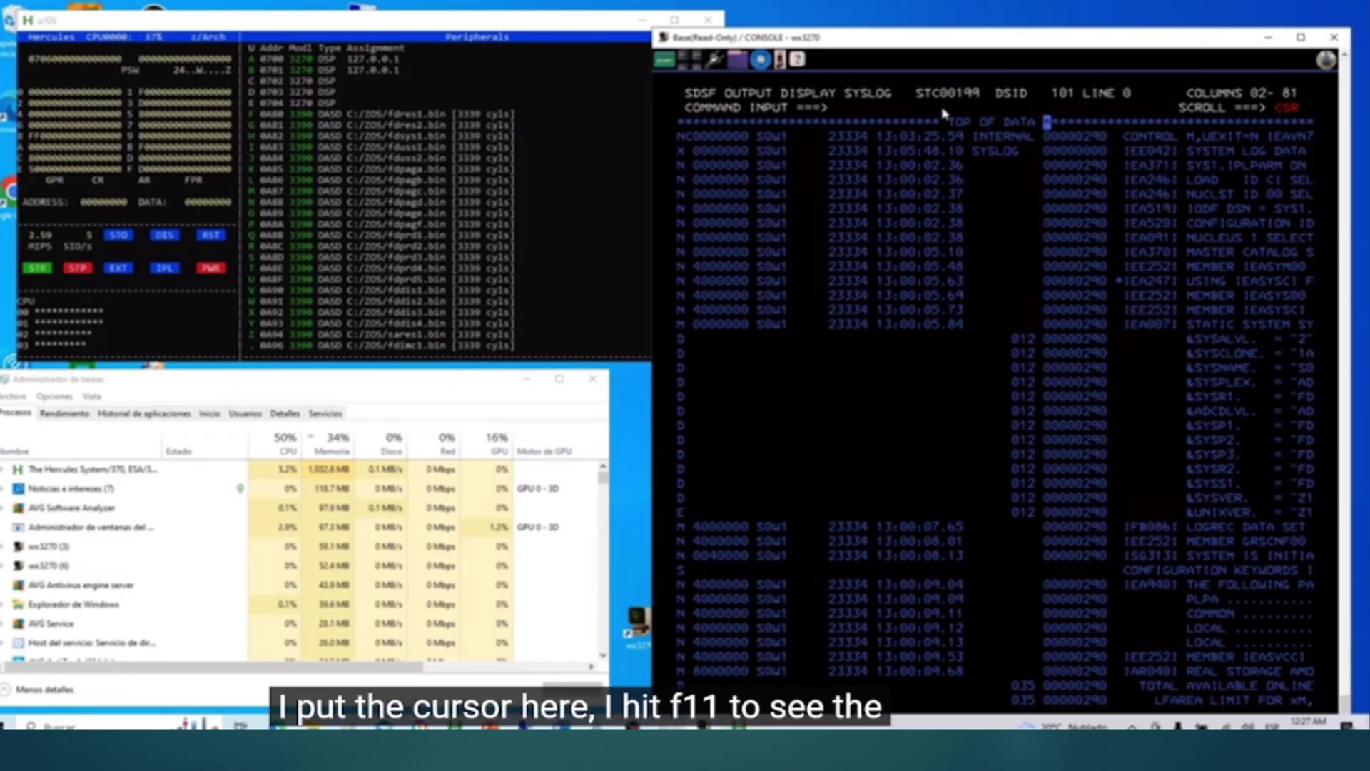
key(F11)
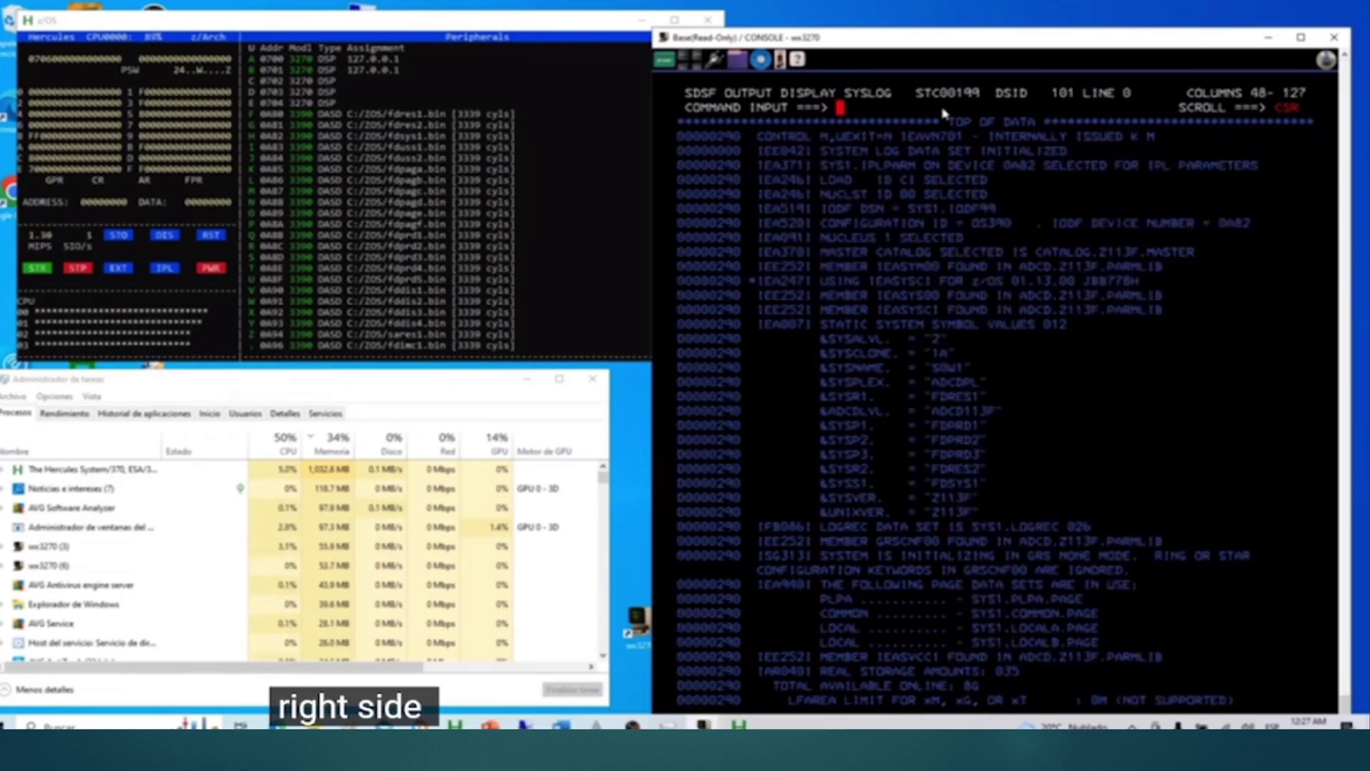
key(F8)
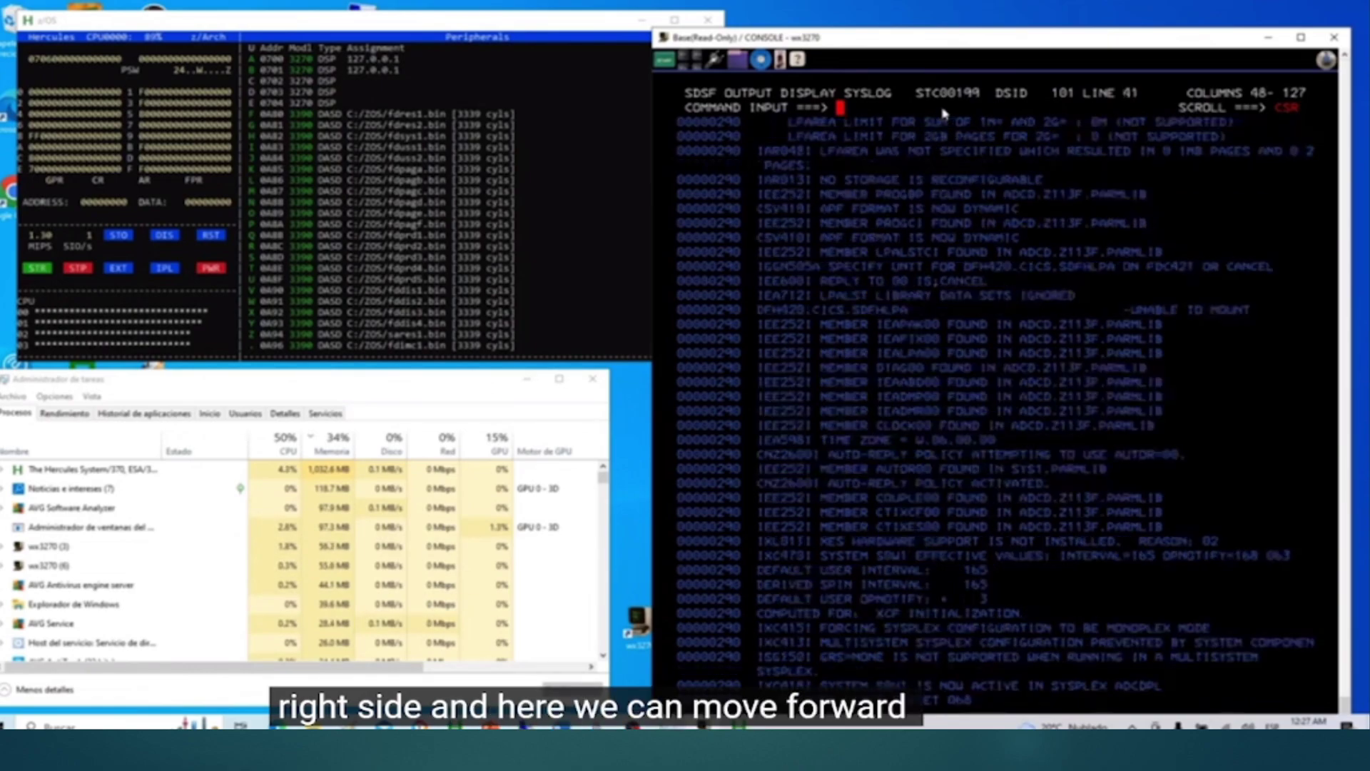
key(F8)
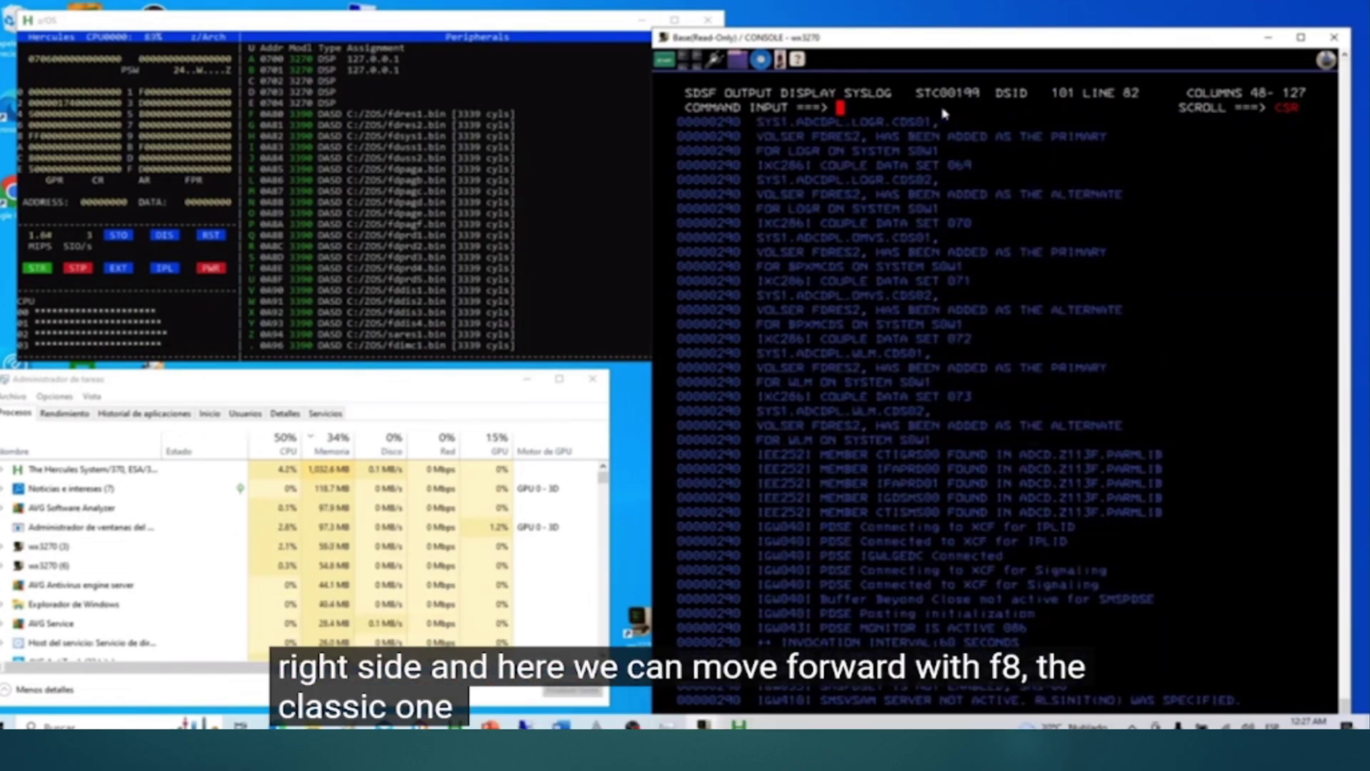
key(F8)
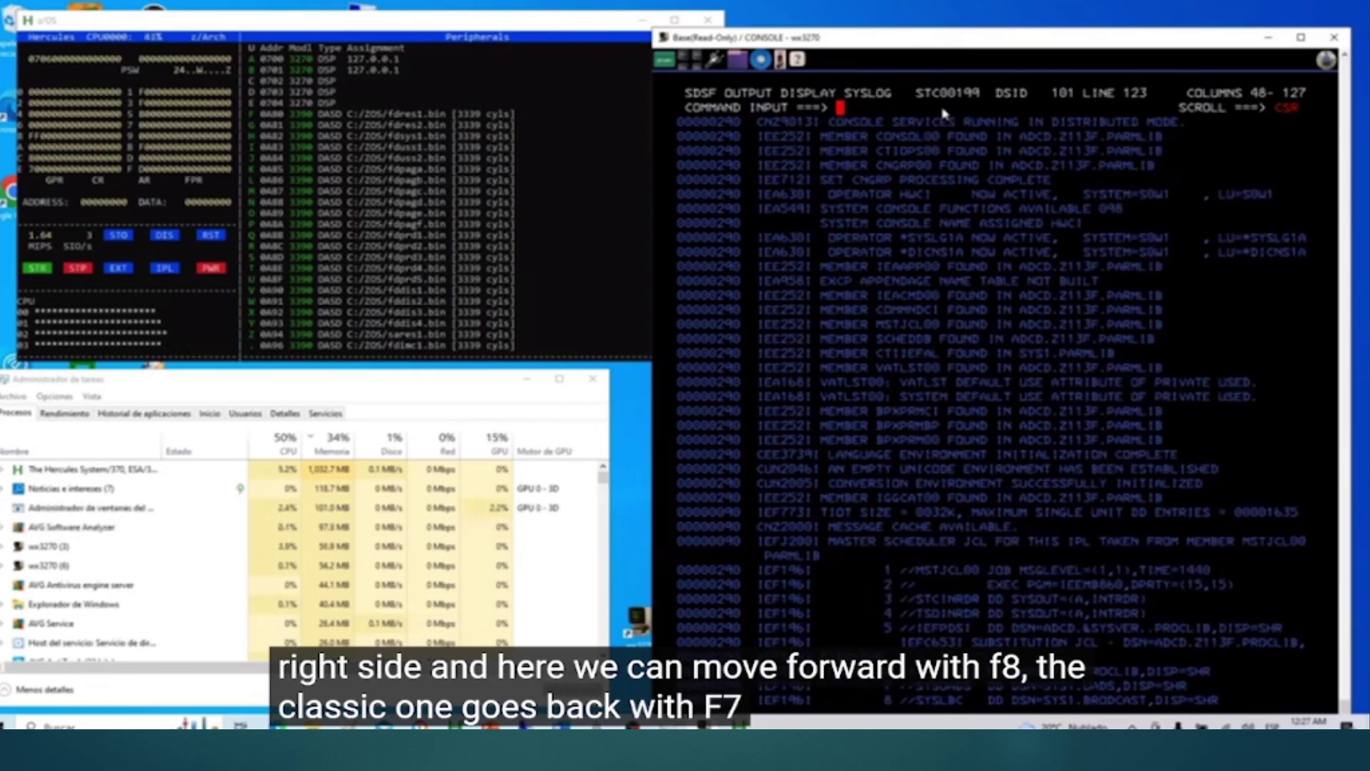
key(F7)
key(F8)
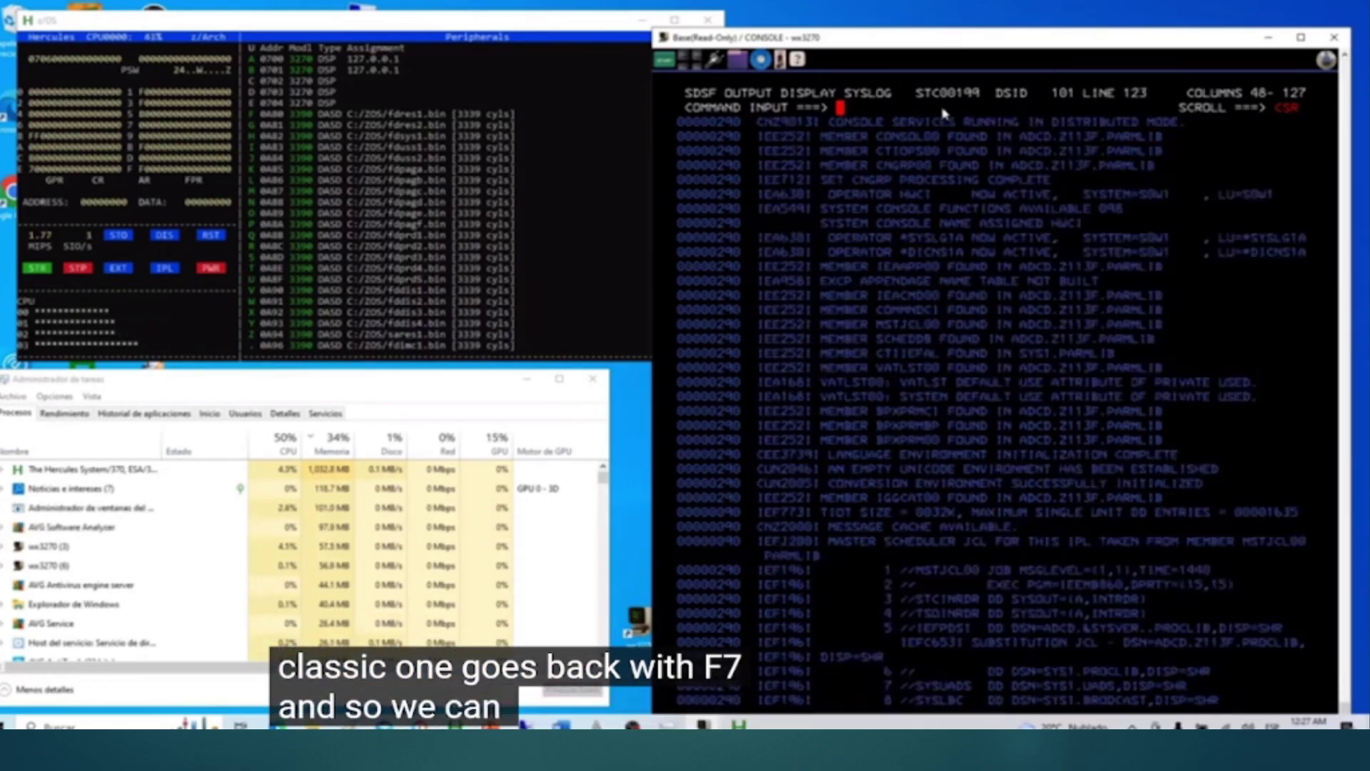
key(F8)
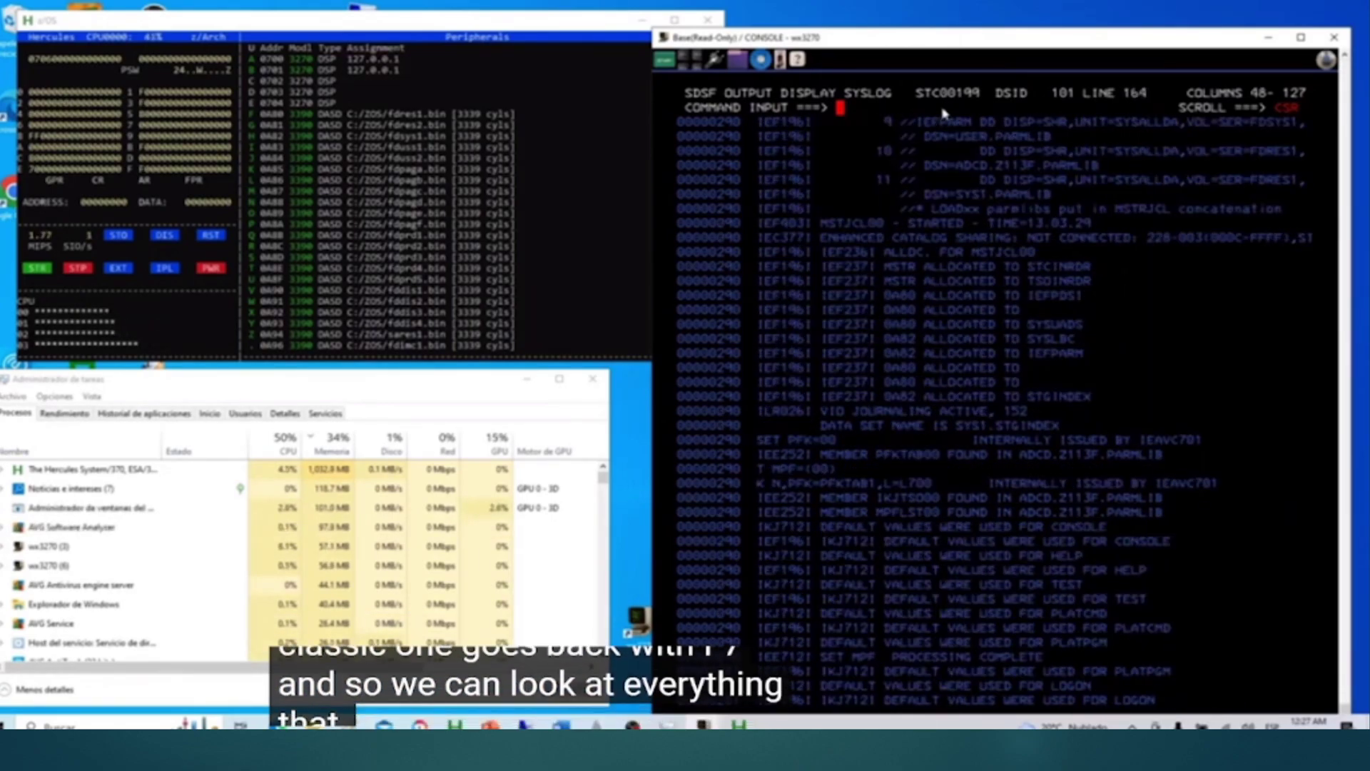
key(F8)
key(F8)
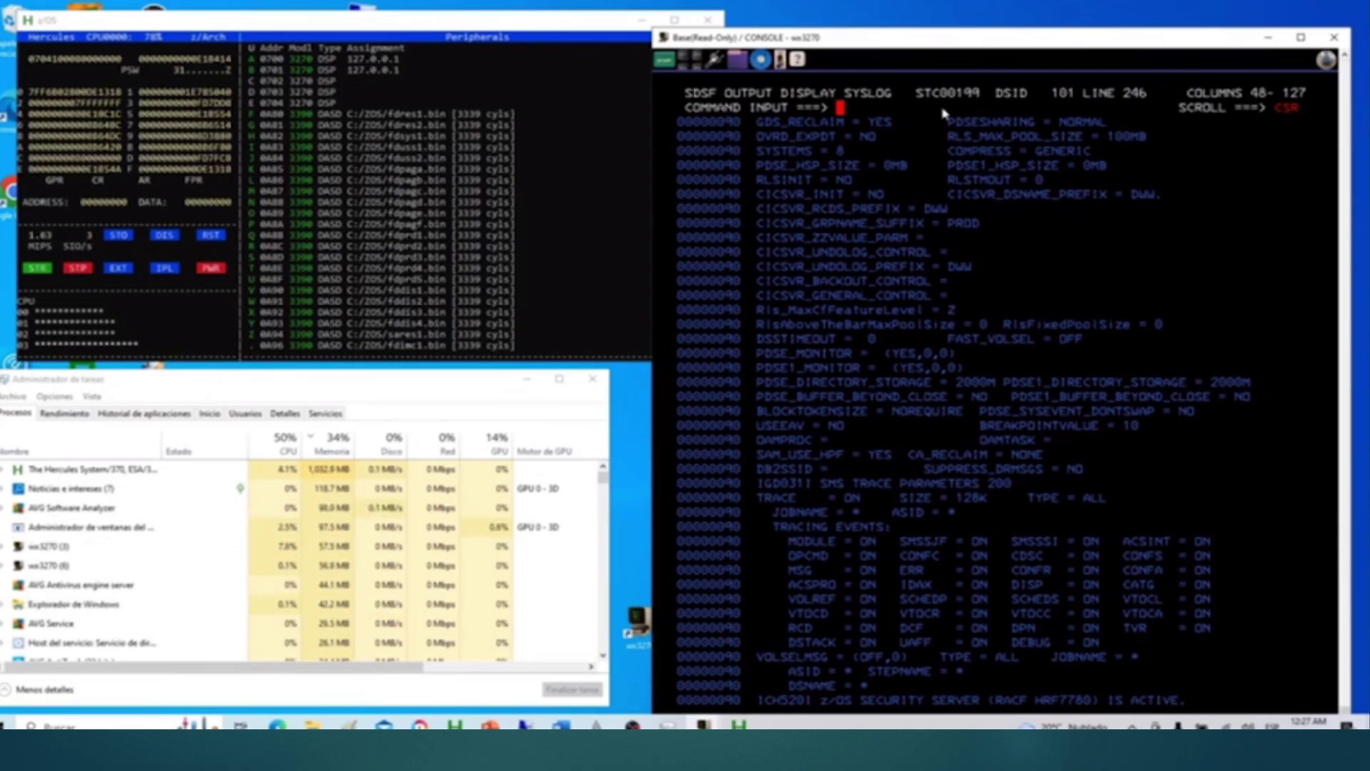
Step: Go back to the SDSF job list, move to CICSTS51, and switch to the console window
key(F3)
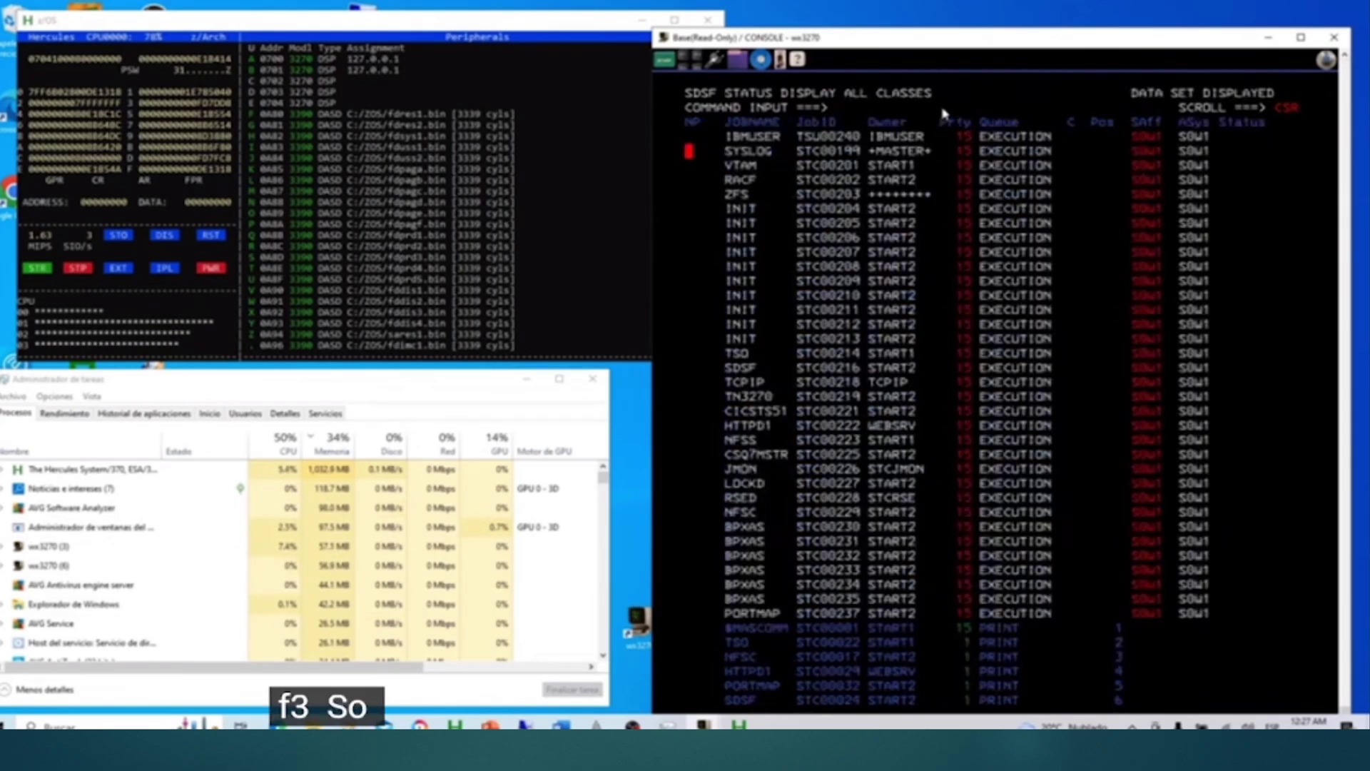
key(Down)
key(Down)
key(Down)
key(Down)
key(Down)
key(Down)
key(Down)
key(Down)
key(Down)
key(Down)
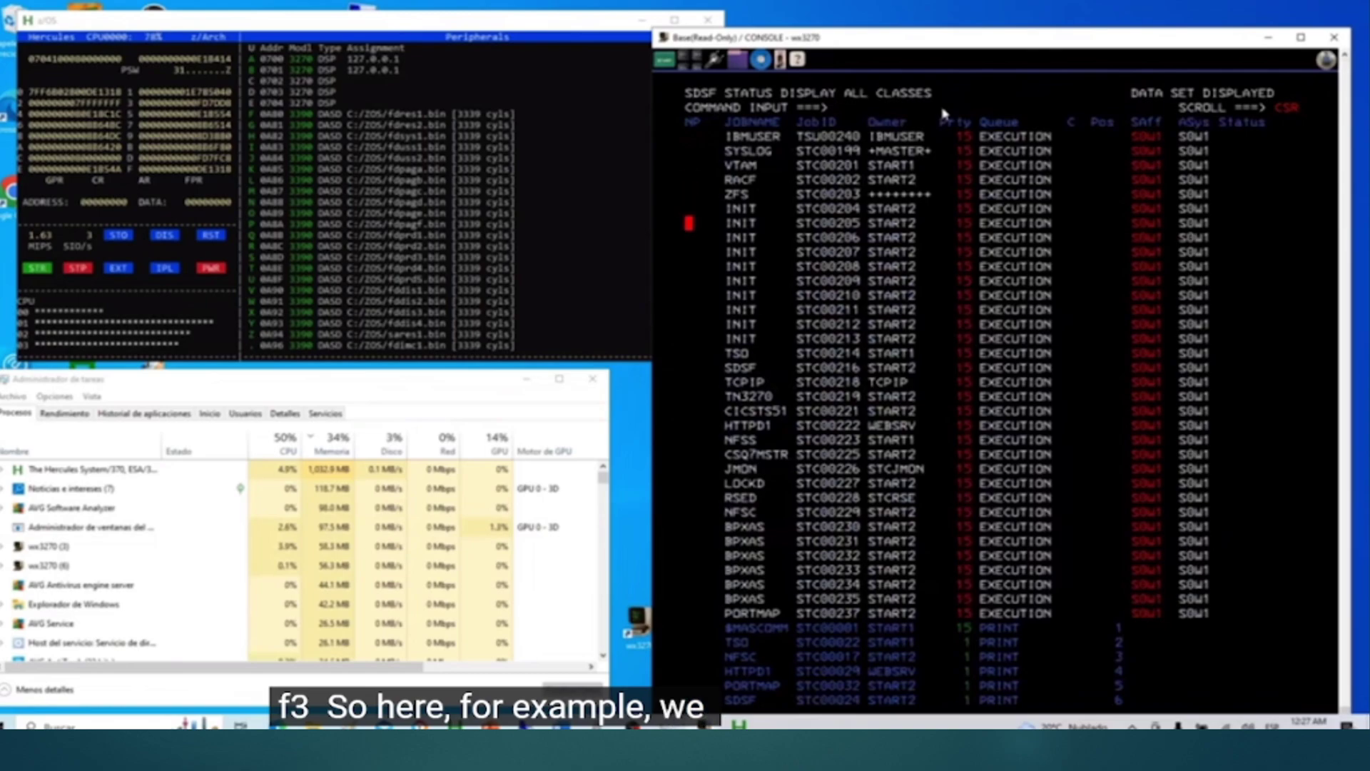
key(Down)
key(Down)
key(Down)
key(Down)
key(Down)
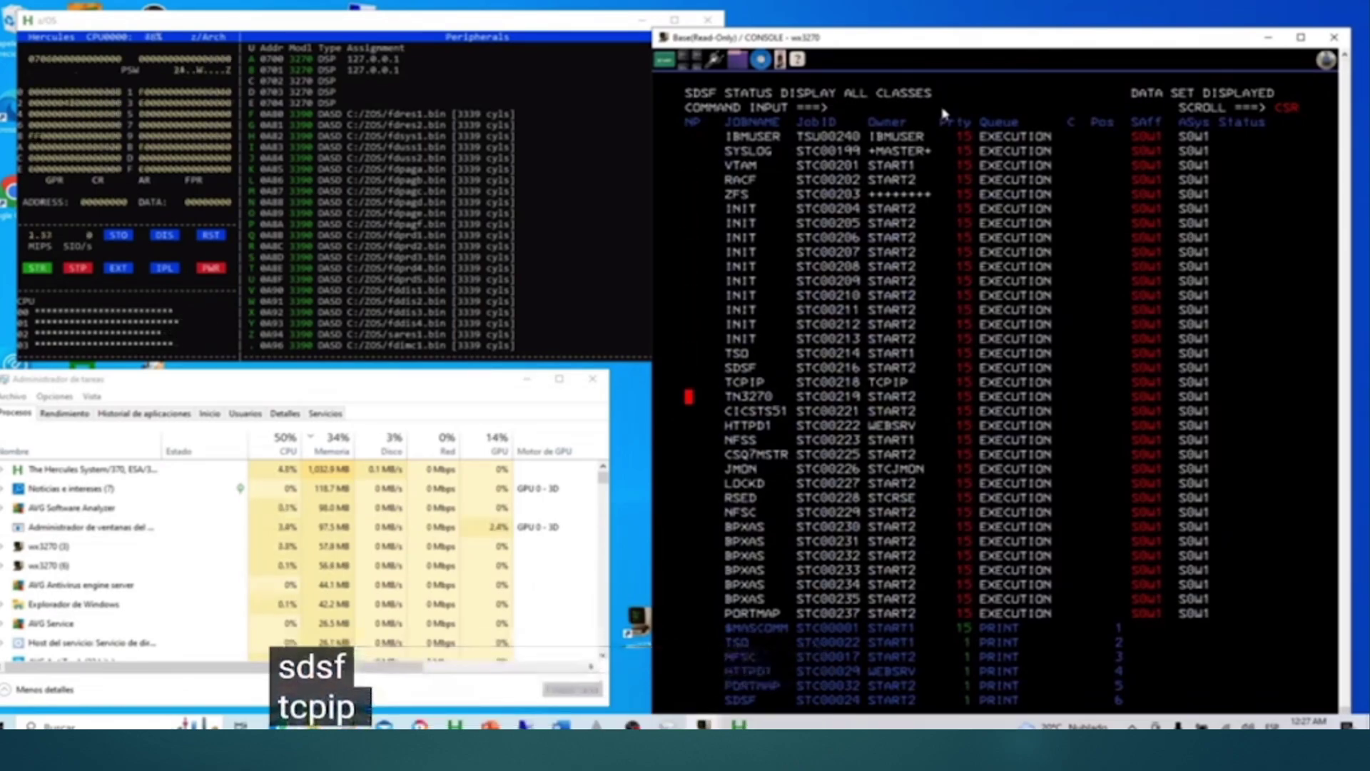
key(Down)
key(Down)
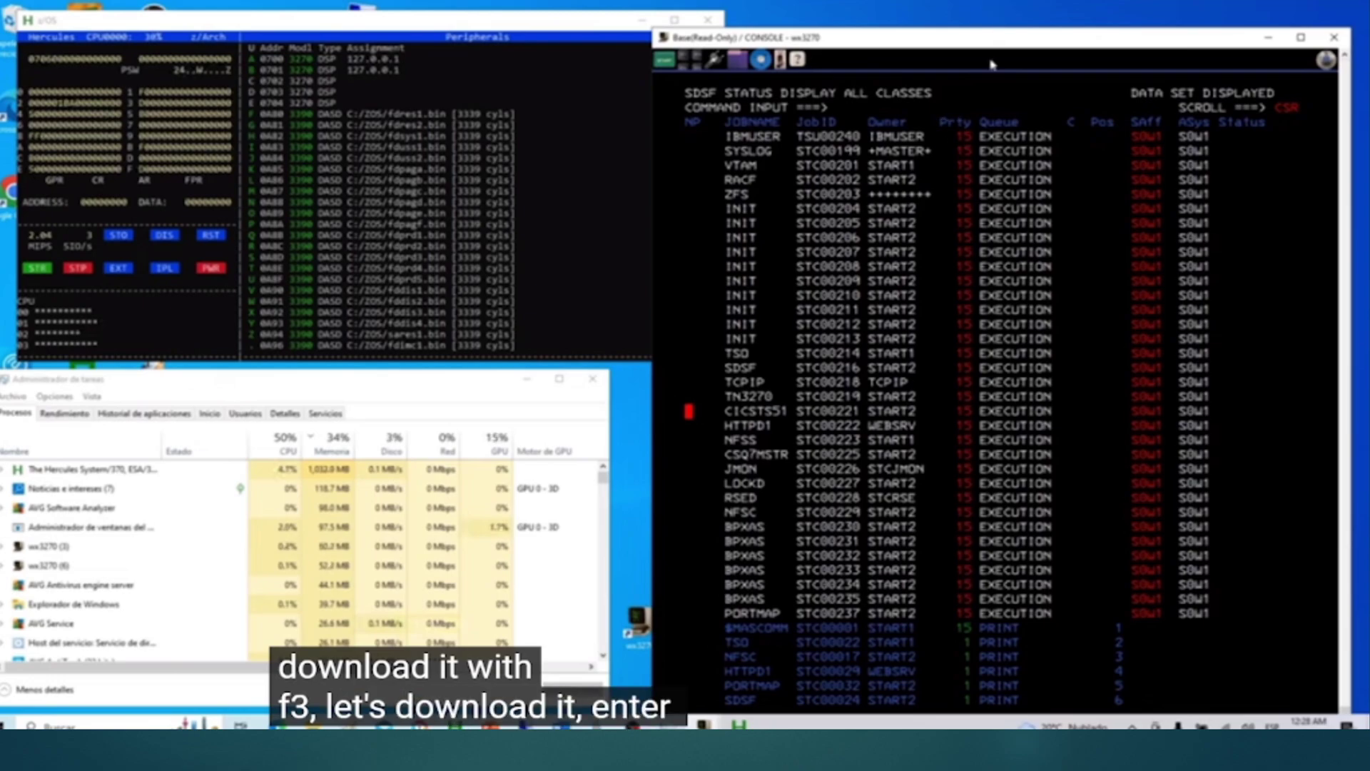
key(alt+Tab)
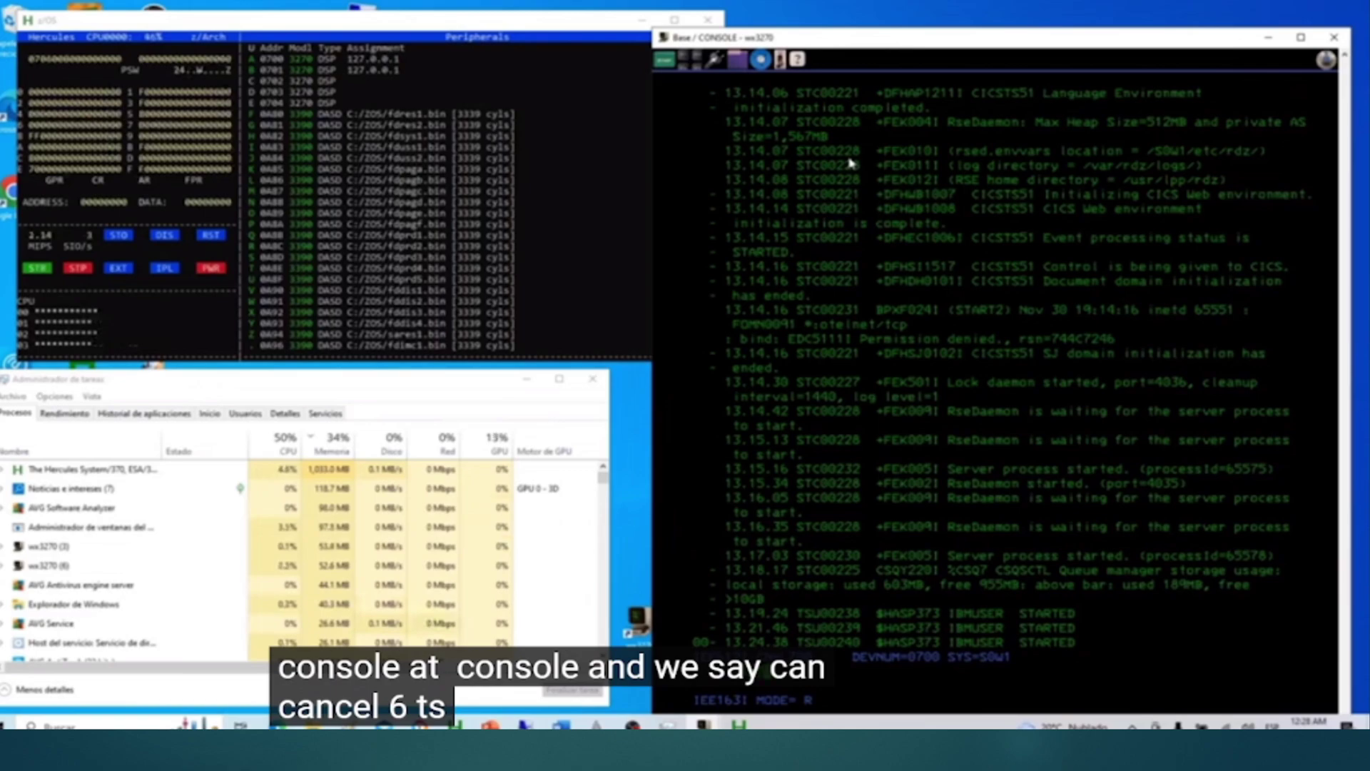
Step: Cancel CICS with the console command C CICSTS51, then return to the SDSF session
text(C CICSTS51)
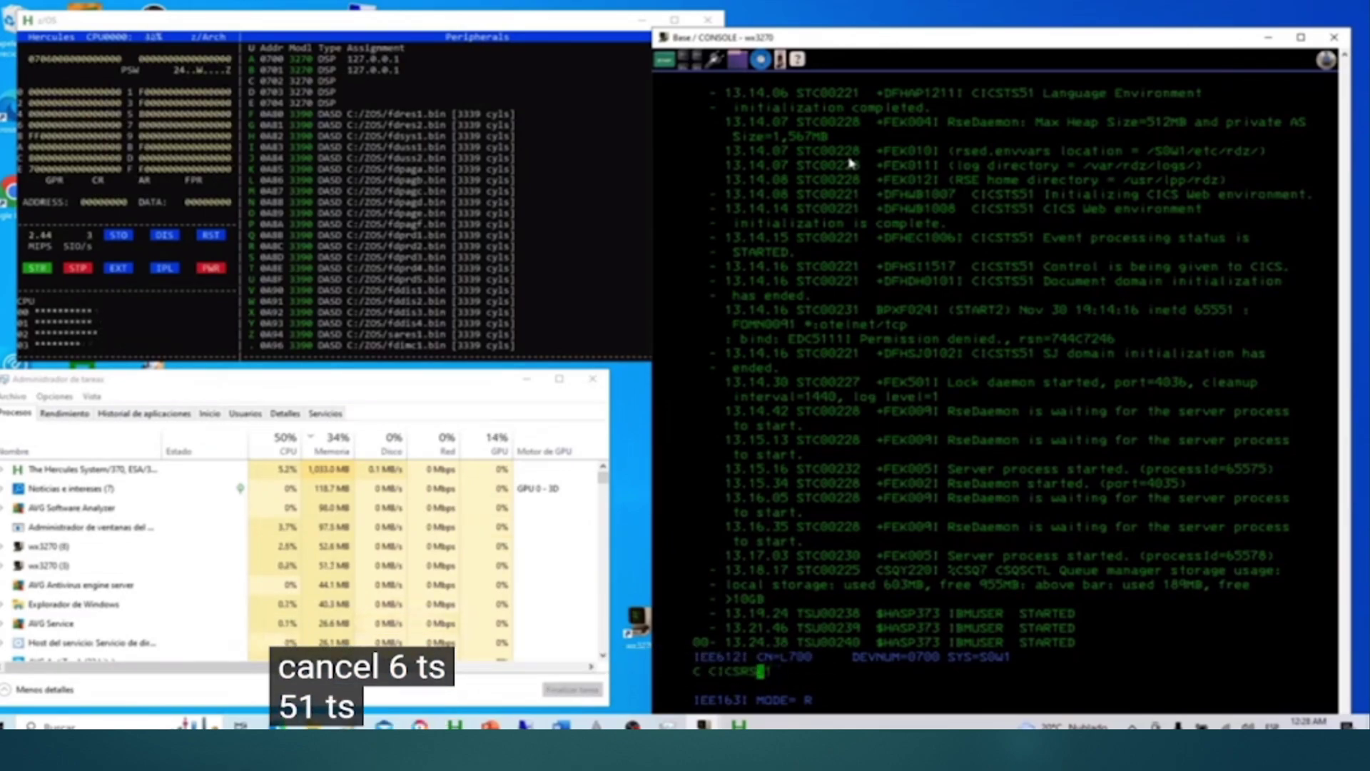
key(Right)
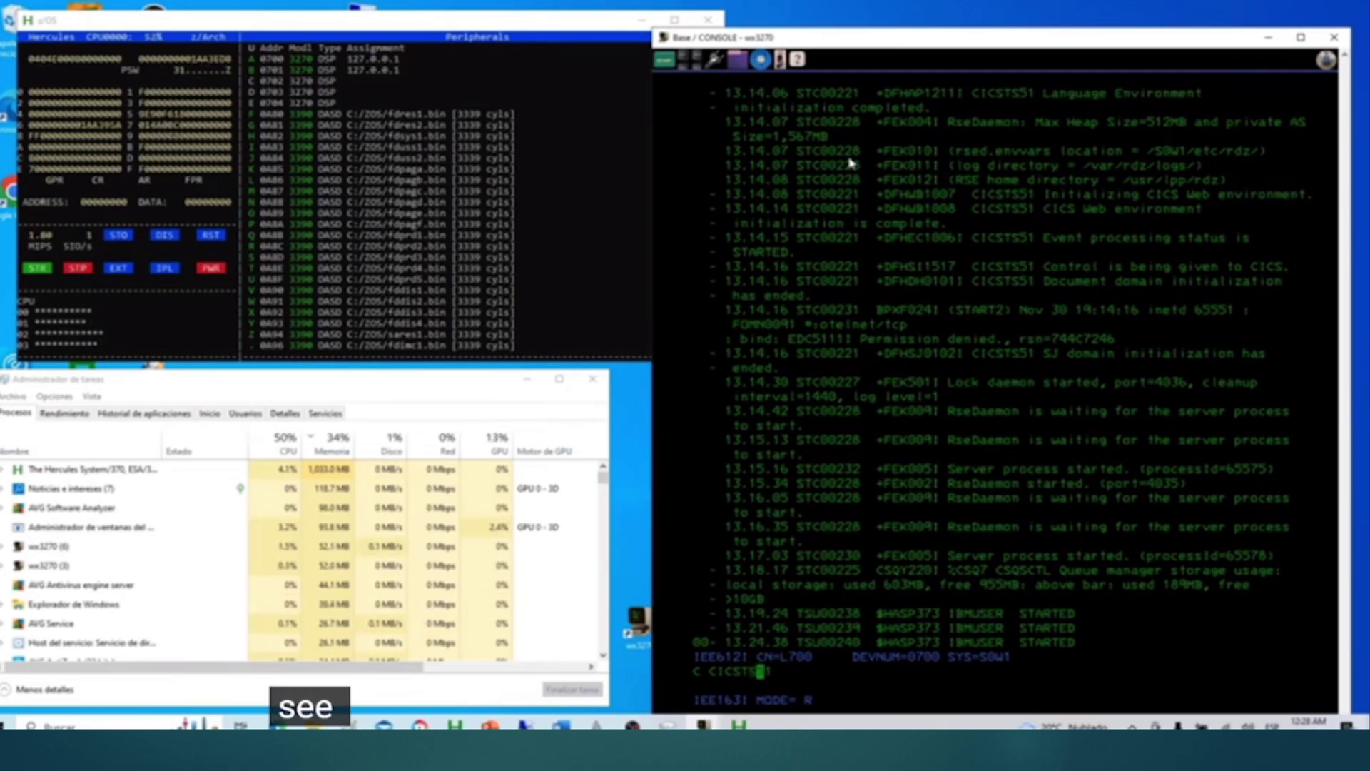
key(Right)
key(Right)
key(Right)
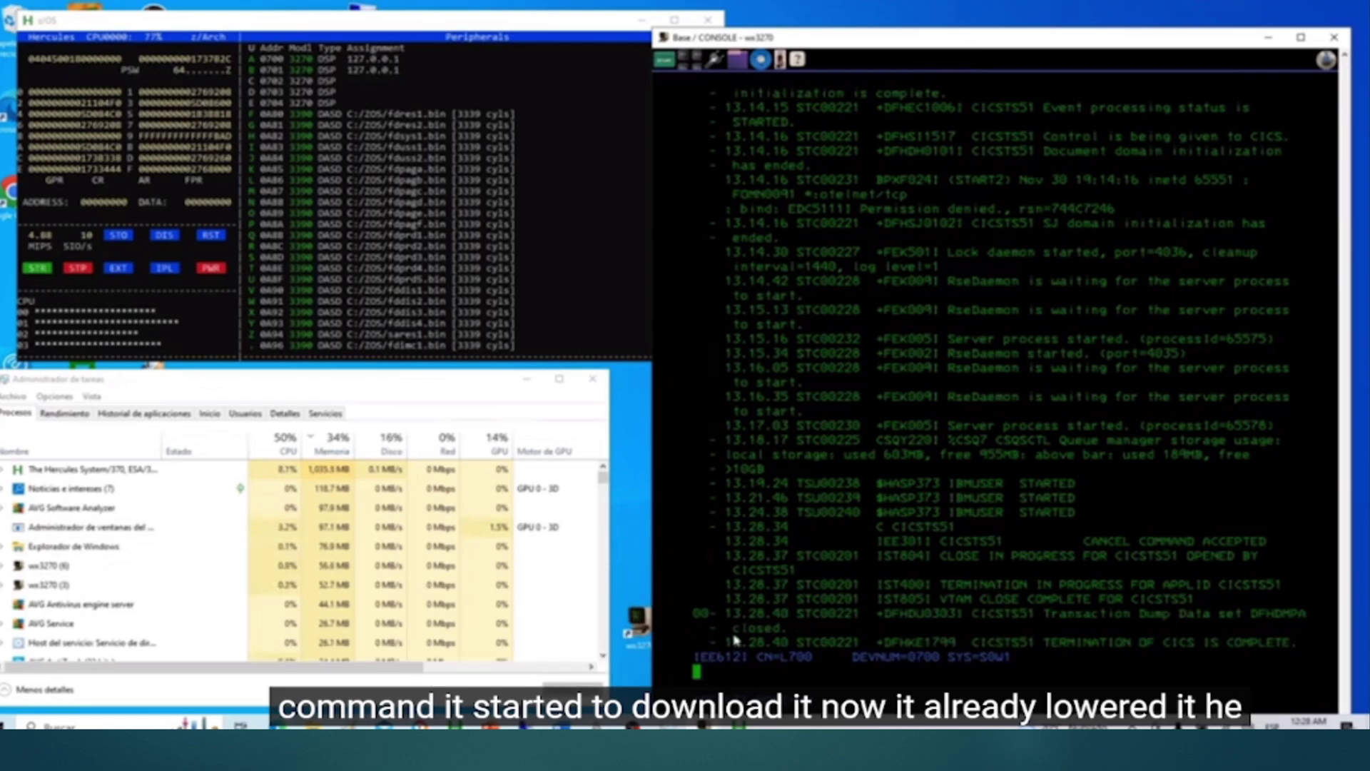
key(alt+Tab)
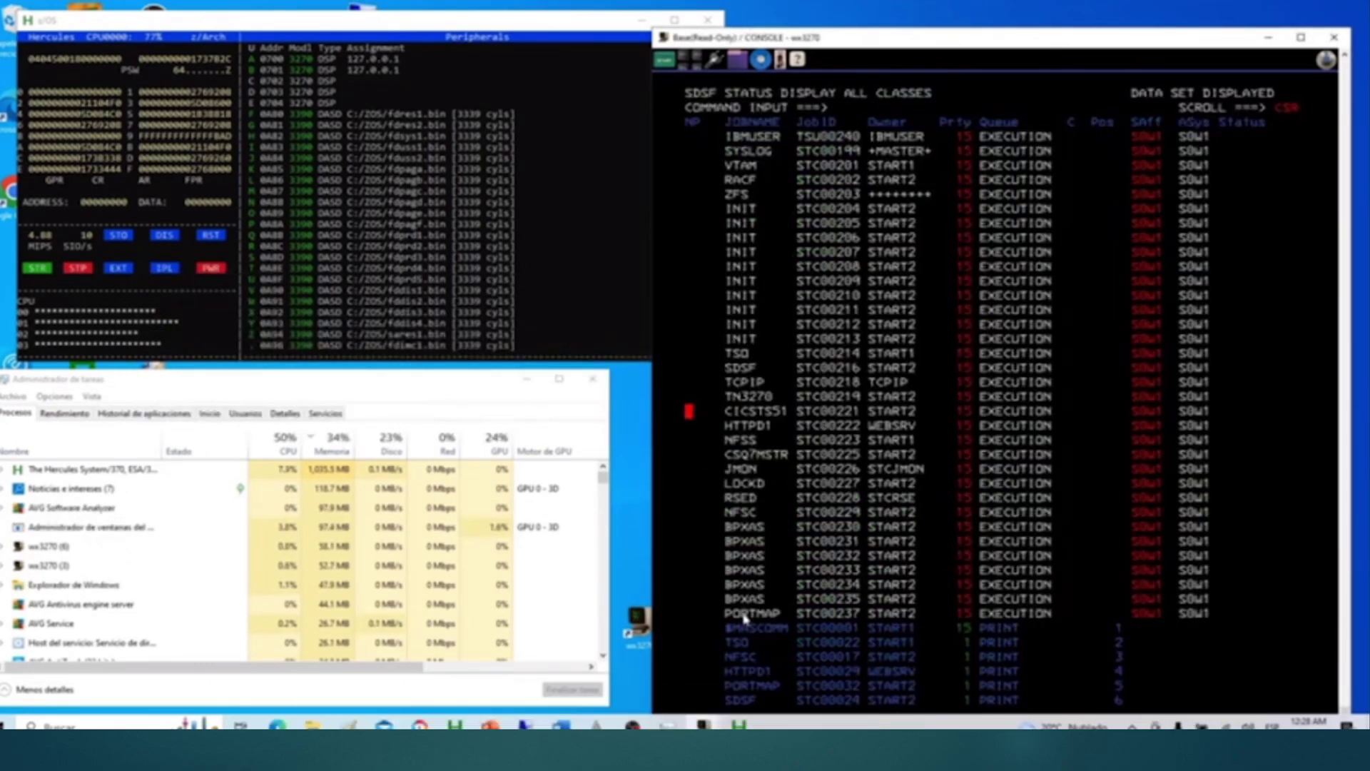
Step: Refresh the job list to confirm CICSTS51 has ended, then go back to the SDSF menu
key(Return)
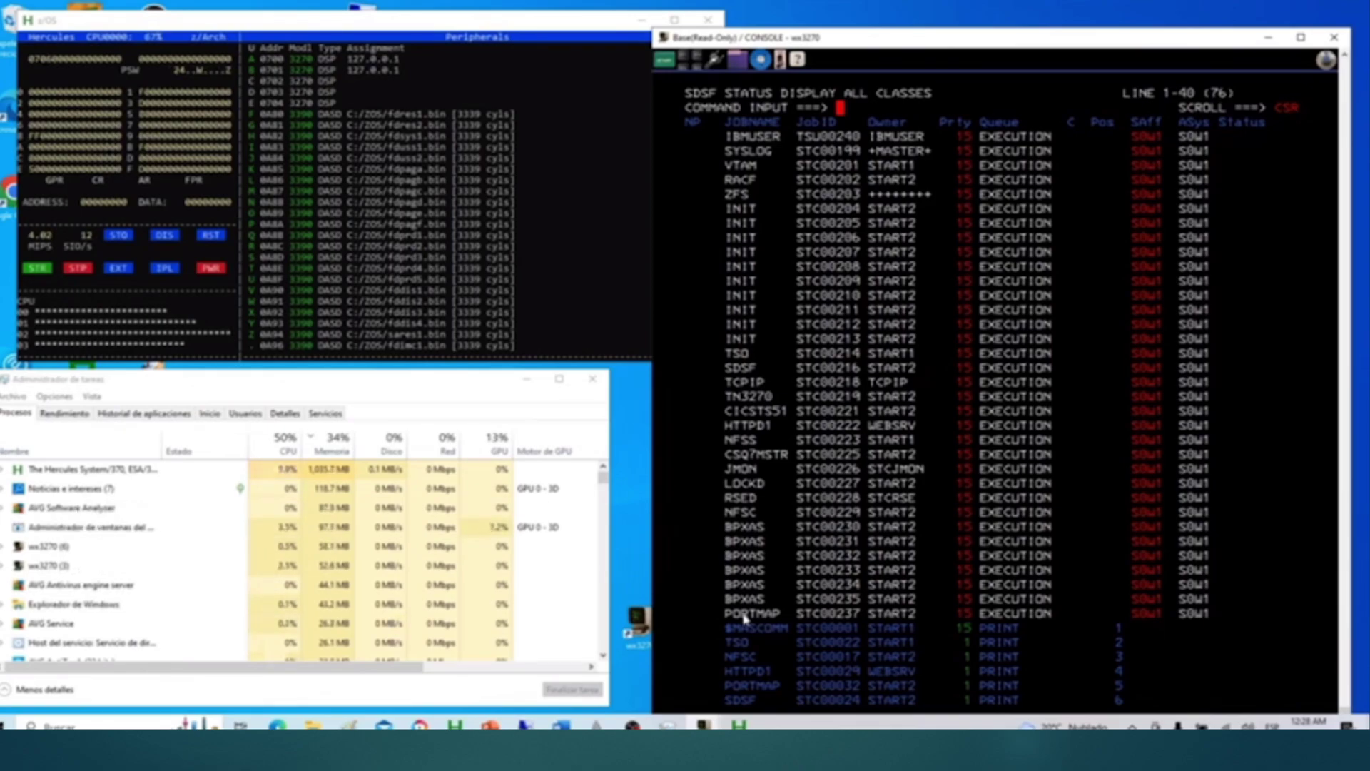
key(Return)
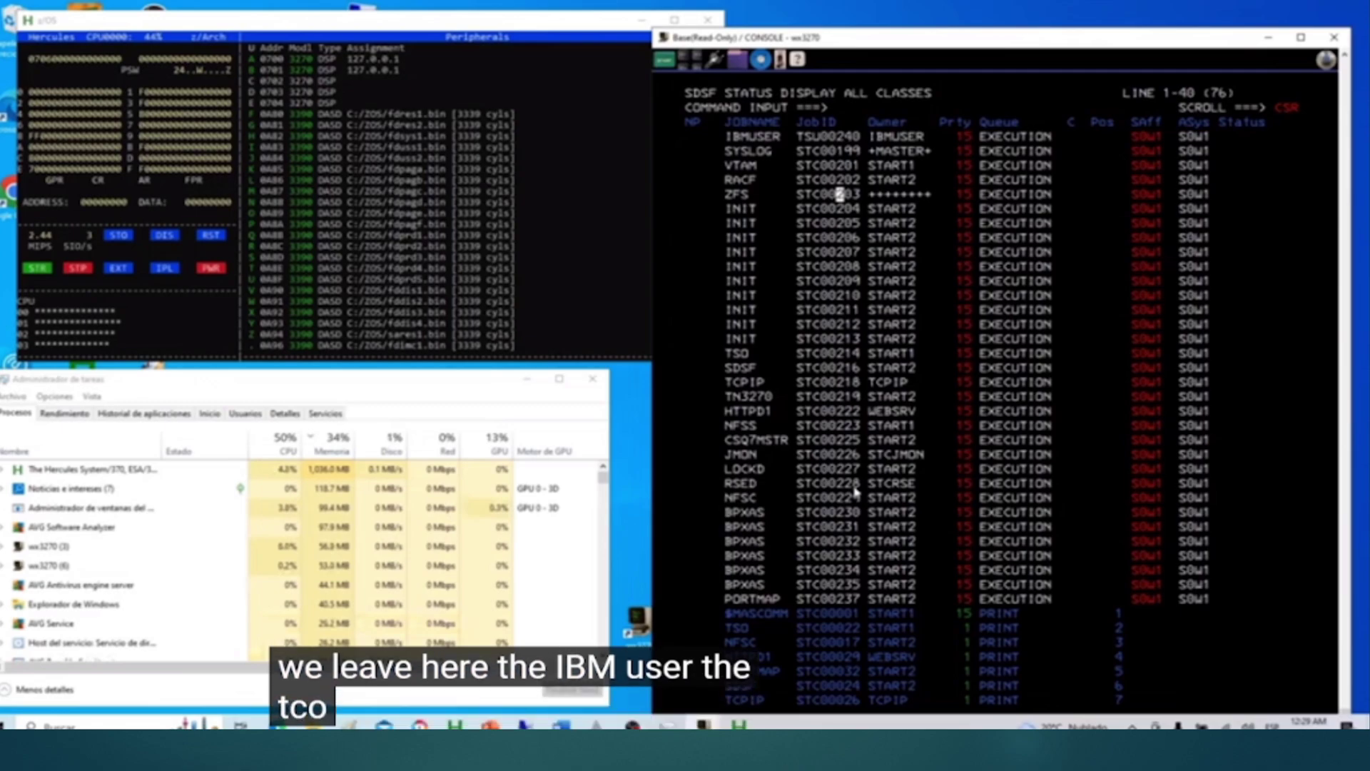
key(F3)
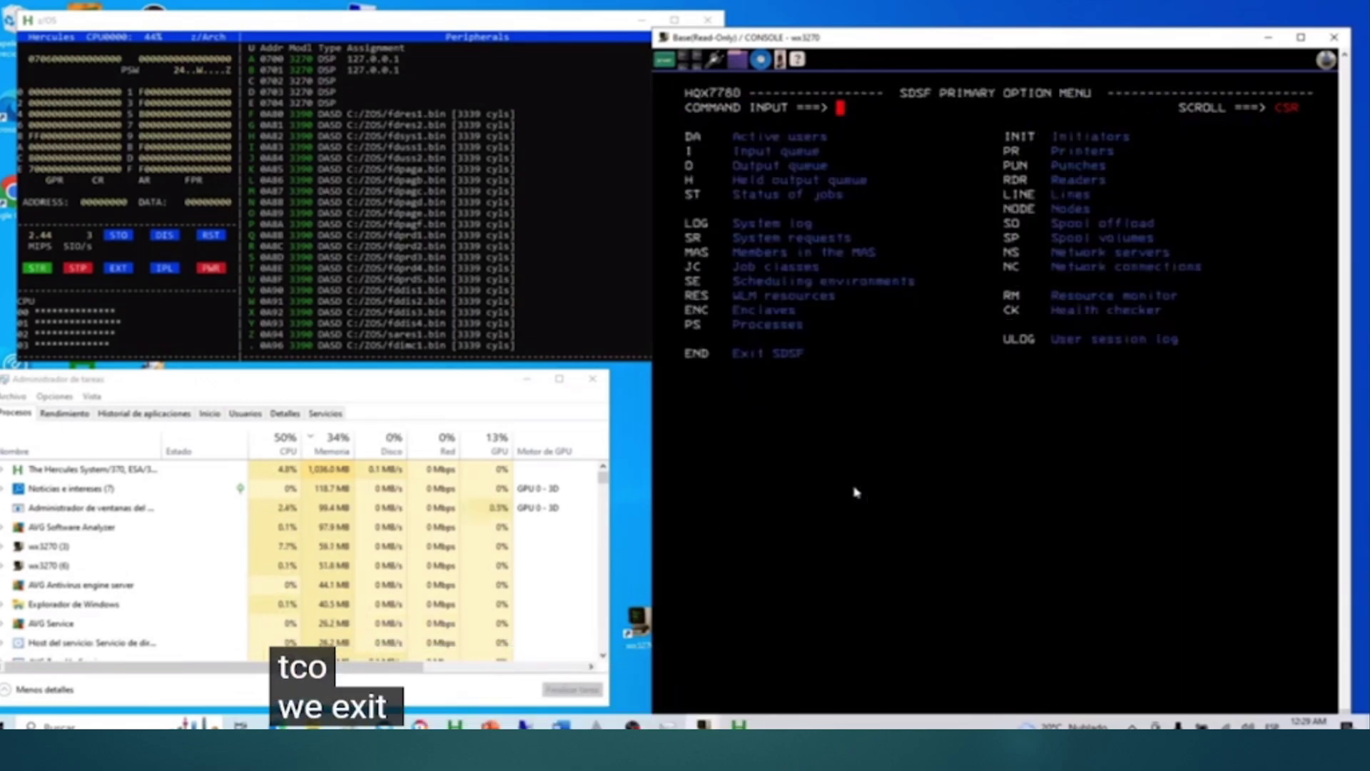
Step: Exit SDSF to the ISPF Primary Option Menu, then exit ISPF
key(F3)
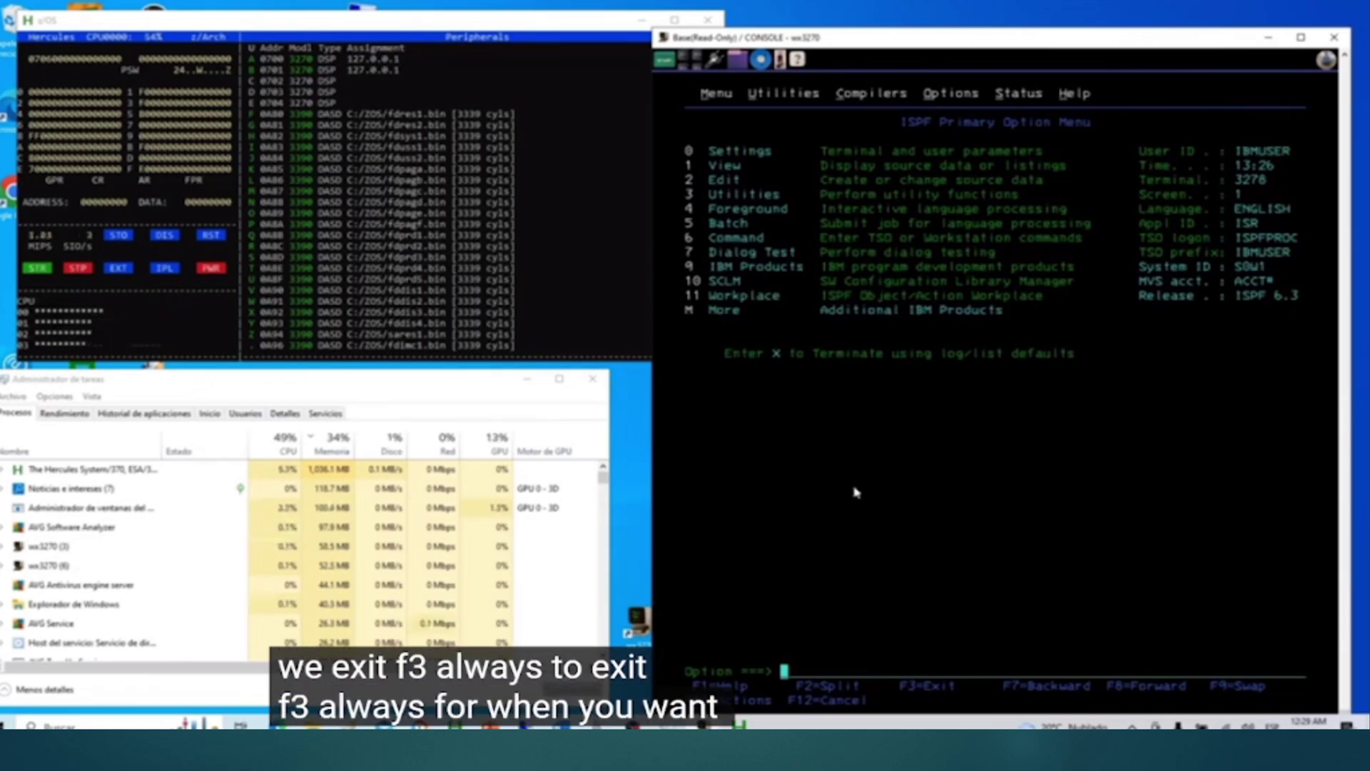
key(F3)
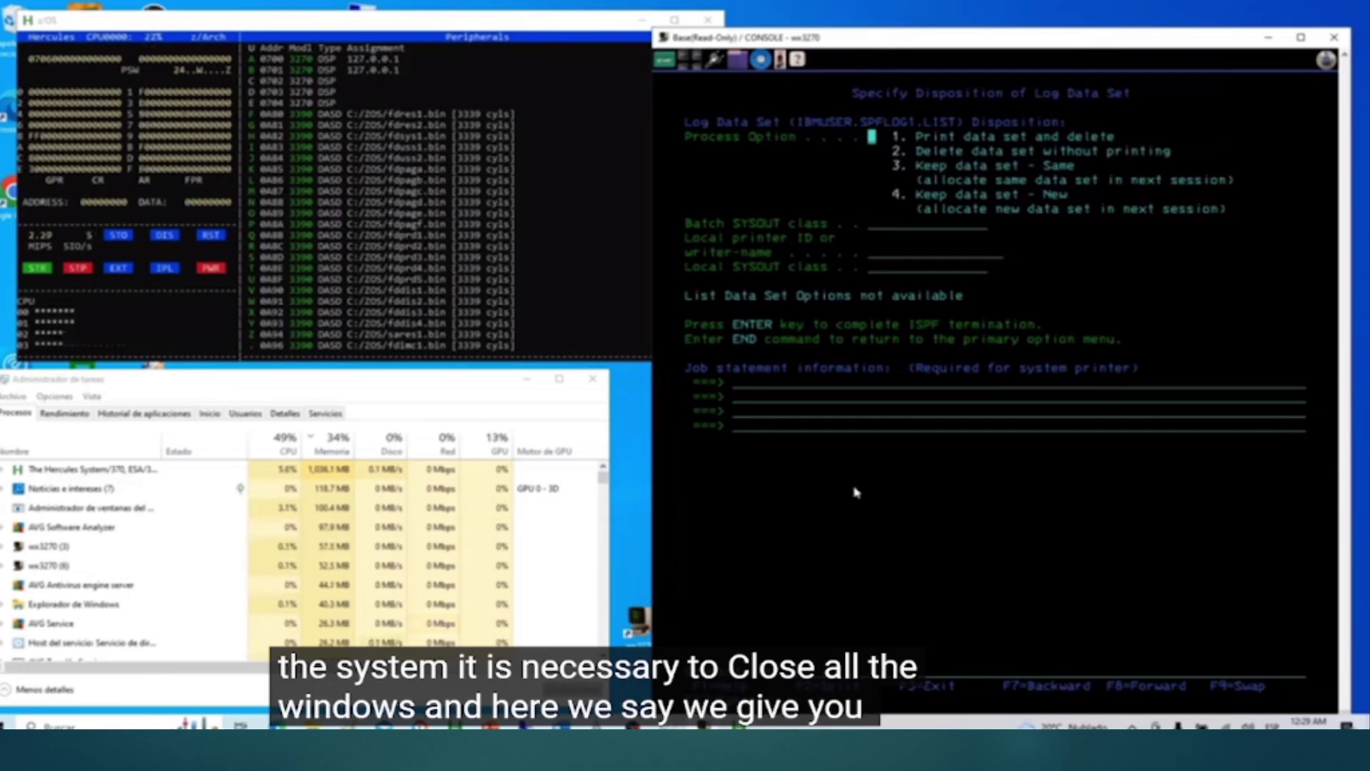
Step: Choose option 2 to delete the ISPF log data set without printing
text(2)
mouse_move(943, 522)
key(Up)
key(Up)
key(Up)
key(Up)
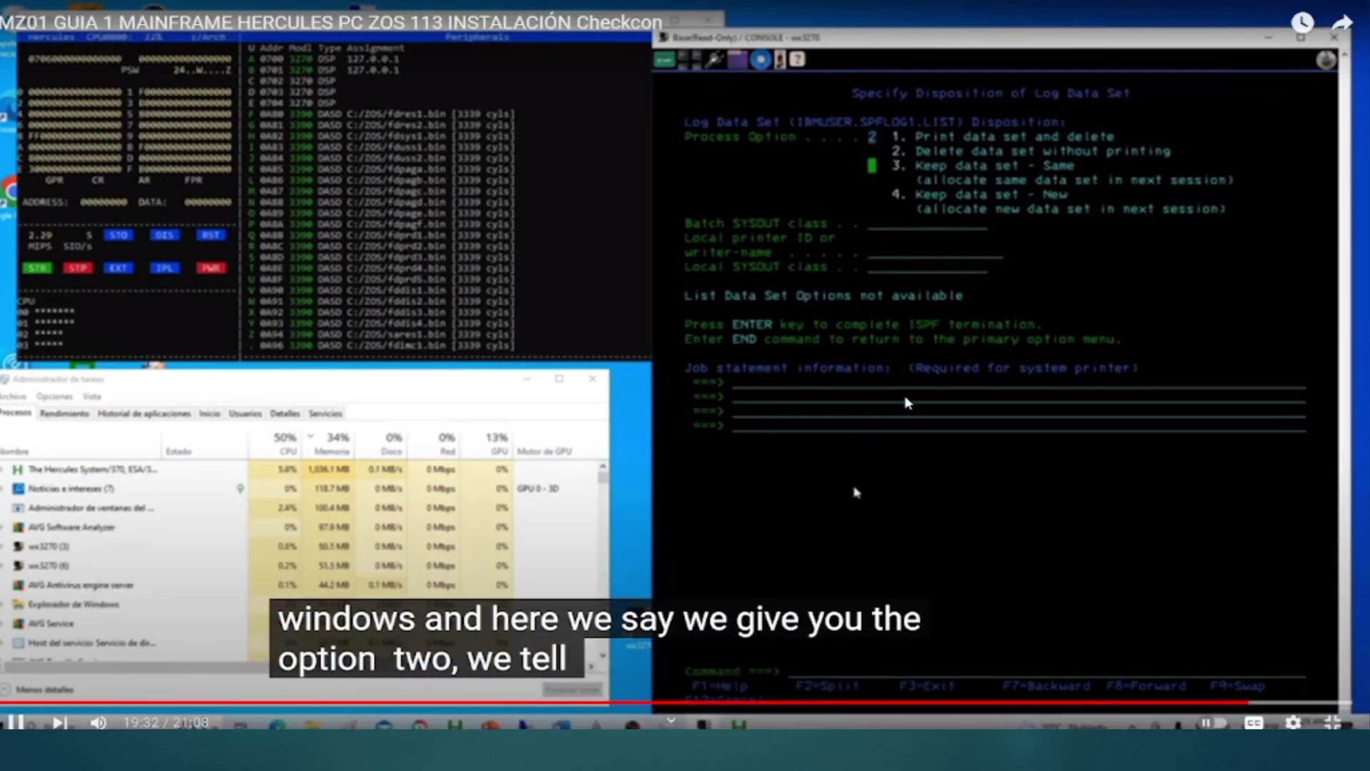
key(Up)
key(Right)
key(Right)
key(Right)
key(Right)
key(Right)
key(Right)
key(Right)
key(Right)
key(Right)
key(Right)
key(Right)
key(Right)
key(Right)
key(Right)
key(Right)
key(Right)
key(Right)
key(Right)
key(Right)
key(Right)
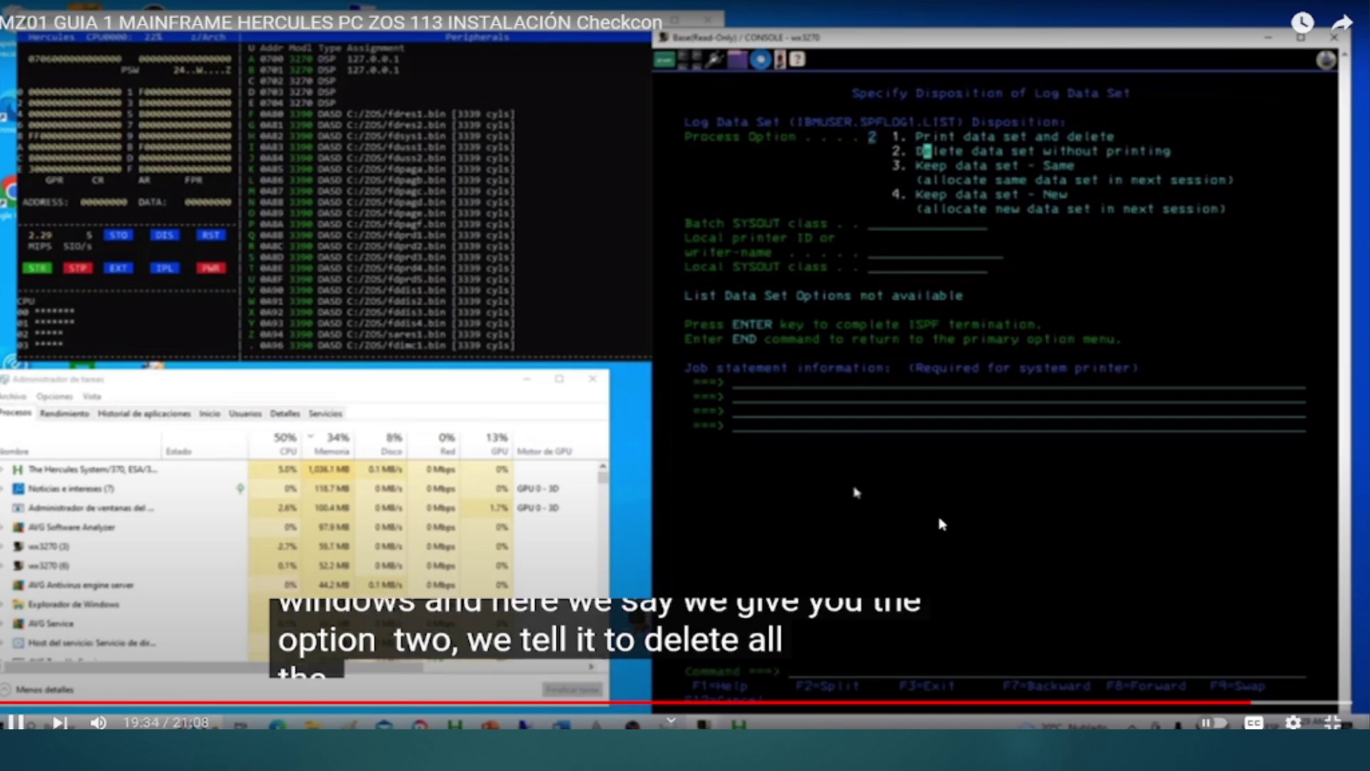
key(Right)
key(Right)
key(Right)
key(Right)
key(Right)
key(Right)
key(Right)
key(Right)
key(Right)
key(Right)
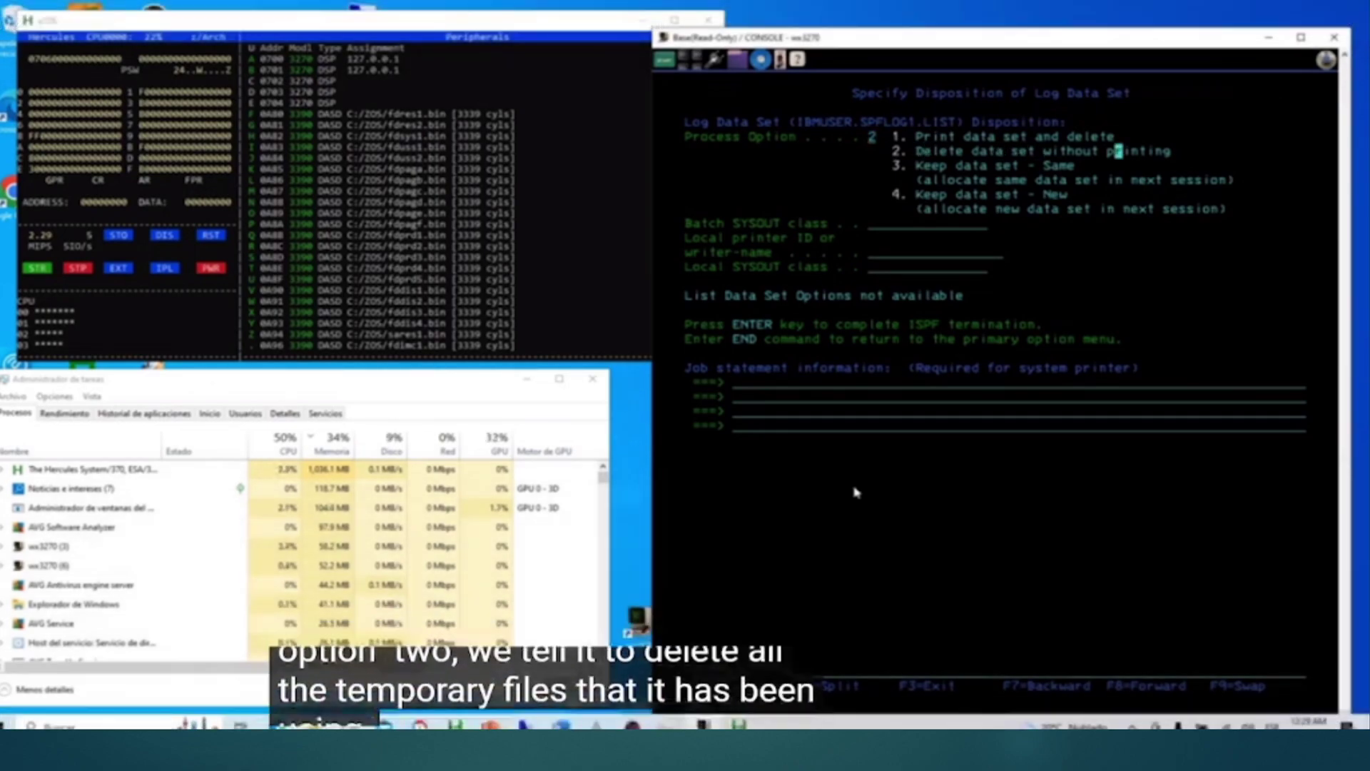
key(Home)
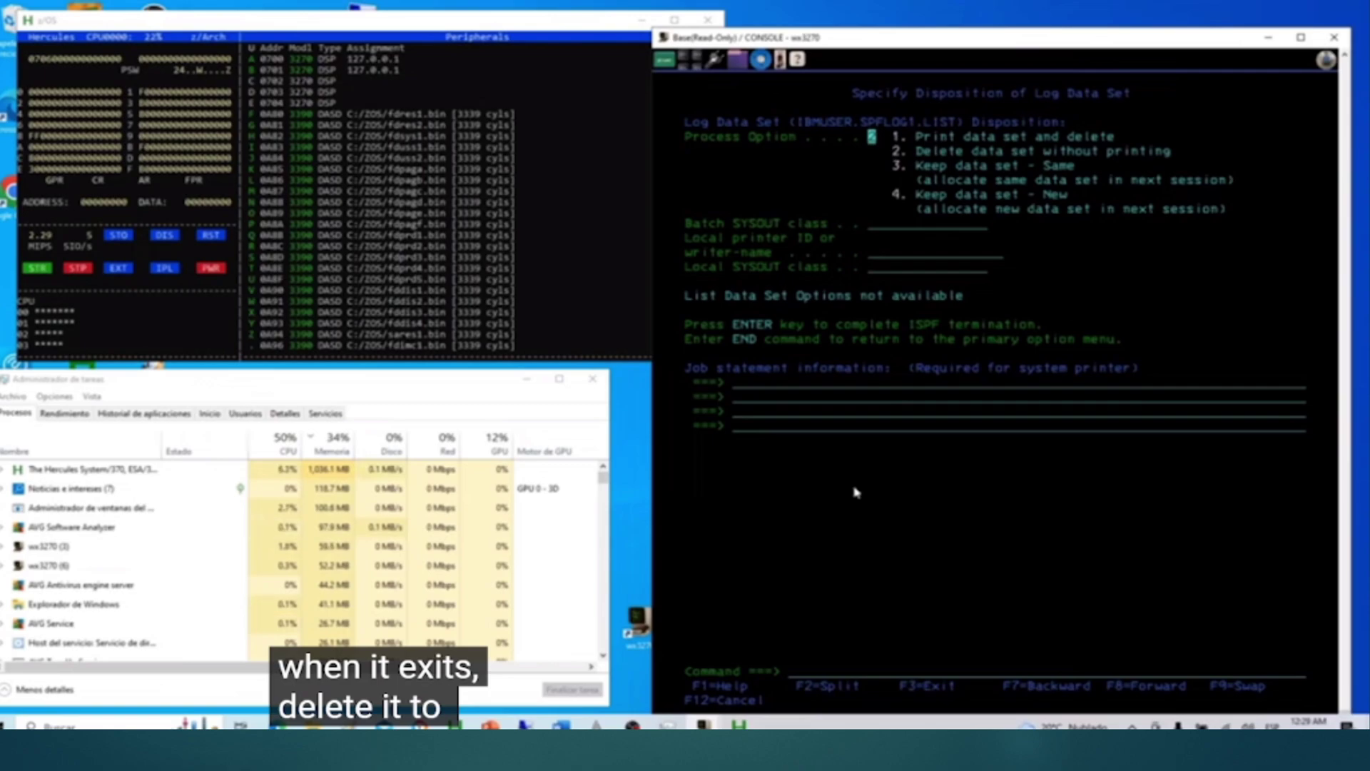
key(Return)
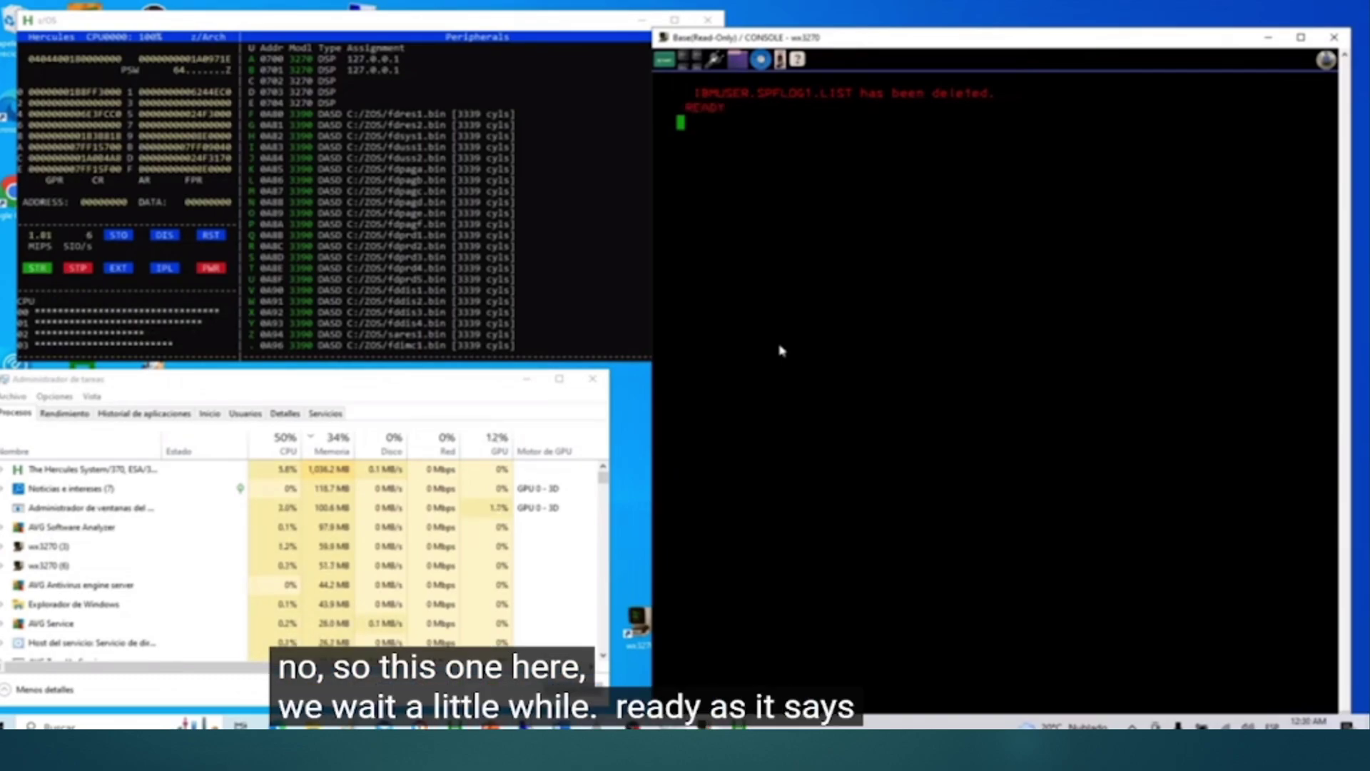
Step: Log off the TSO session with LOGOFF and close its terminal window
text(LOGOFF)
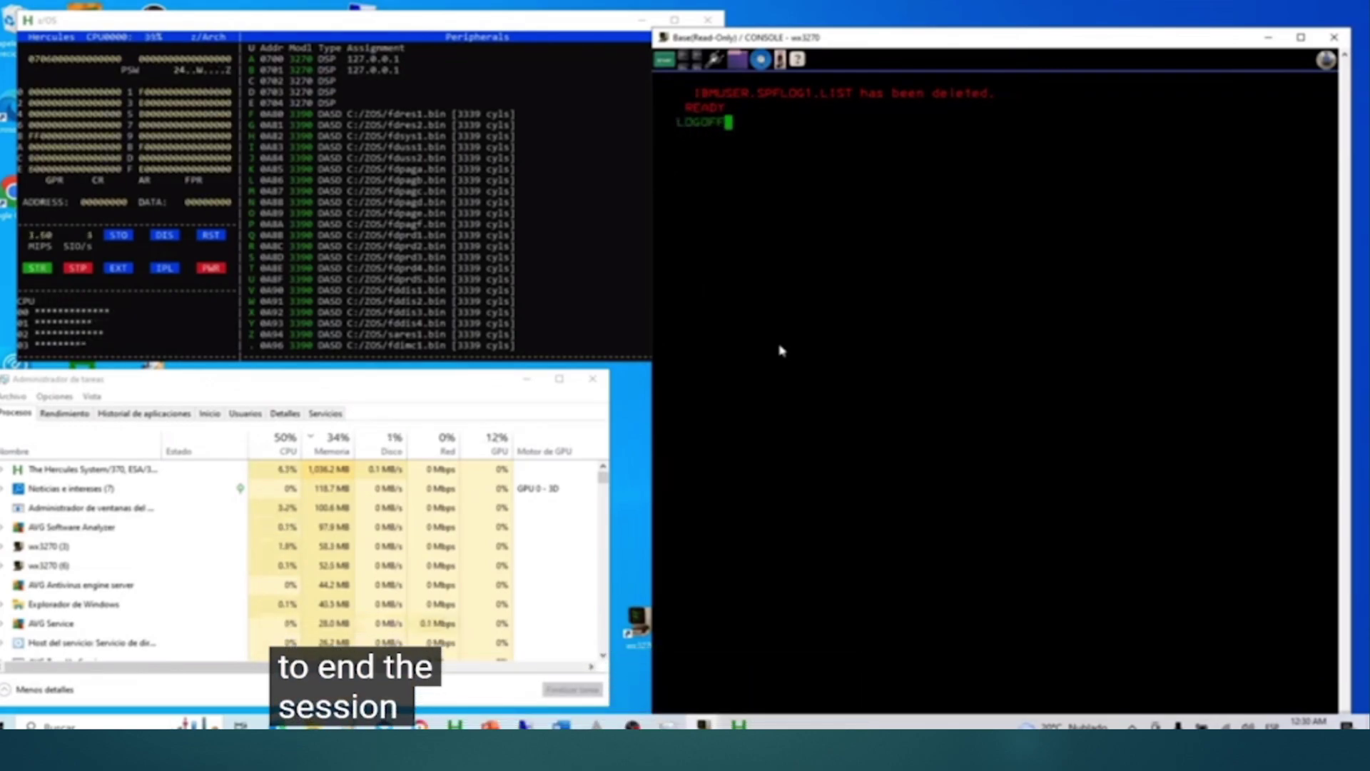
key(Return)
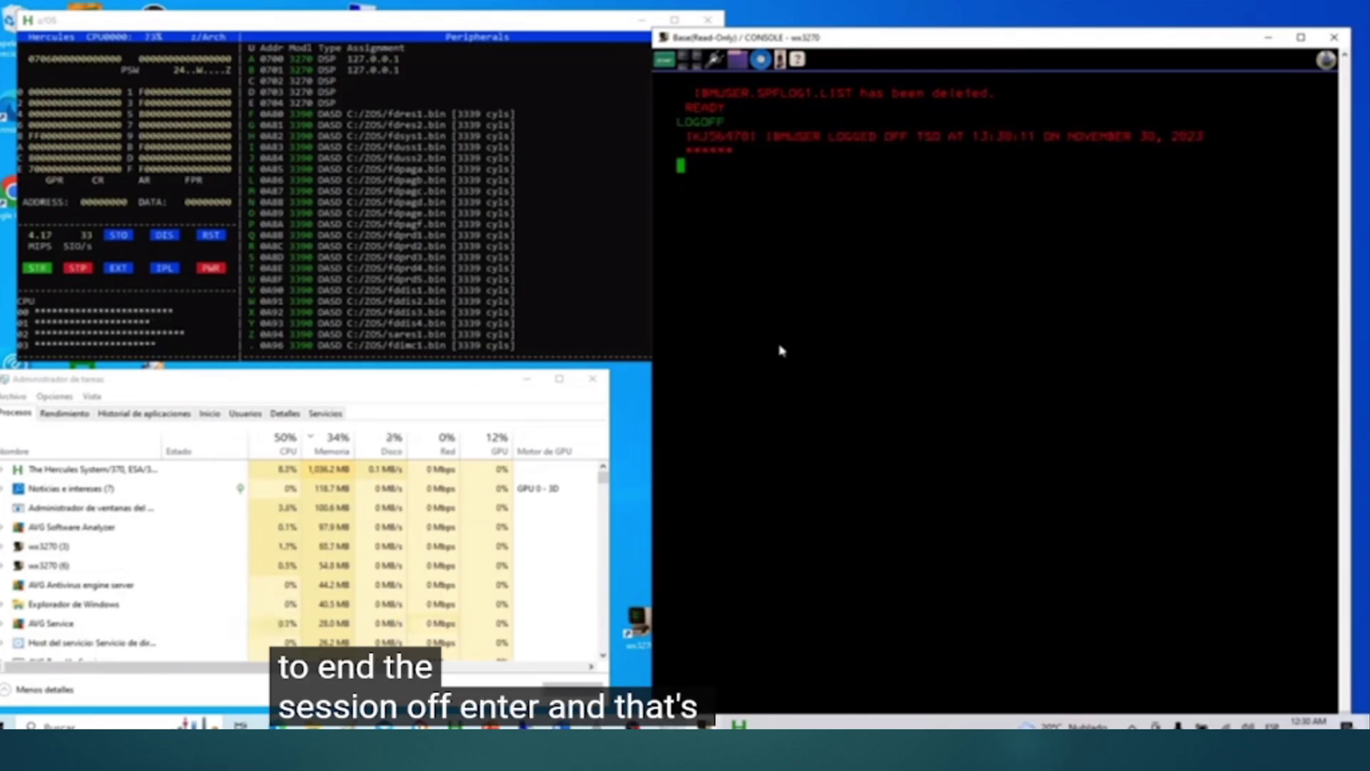
key(Return)
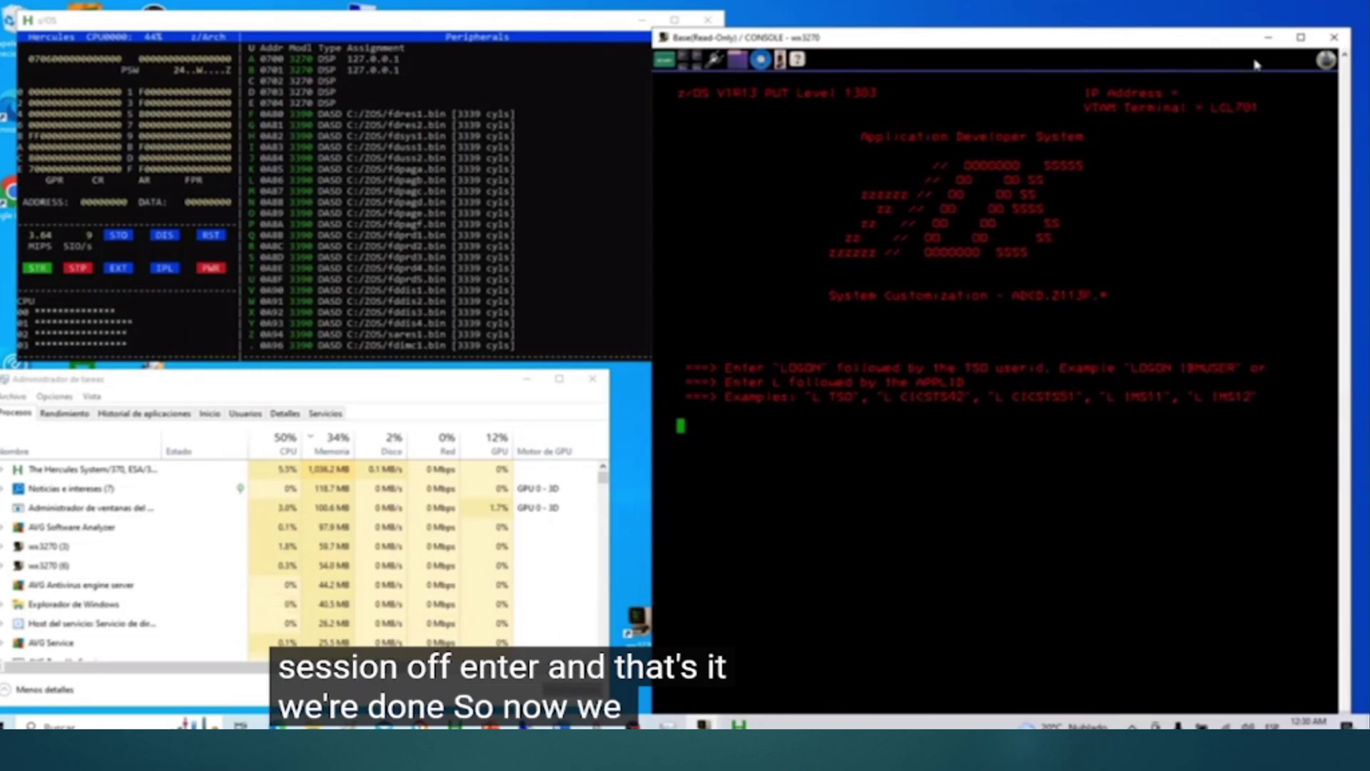
click(1336, 38)
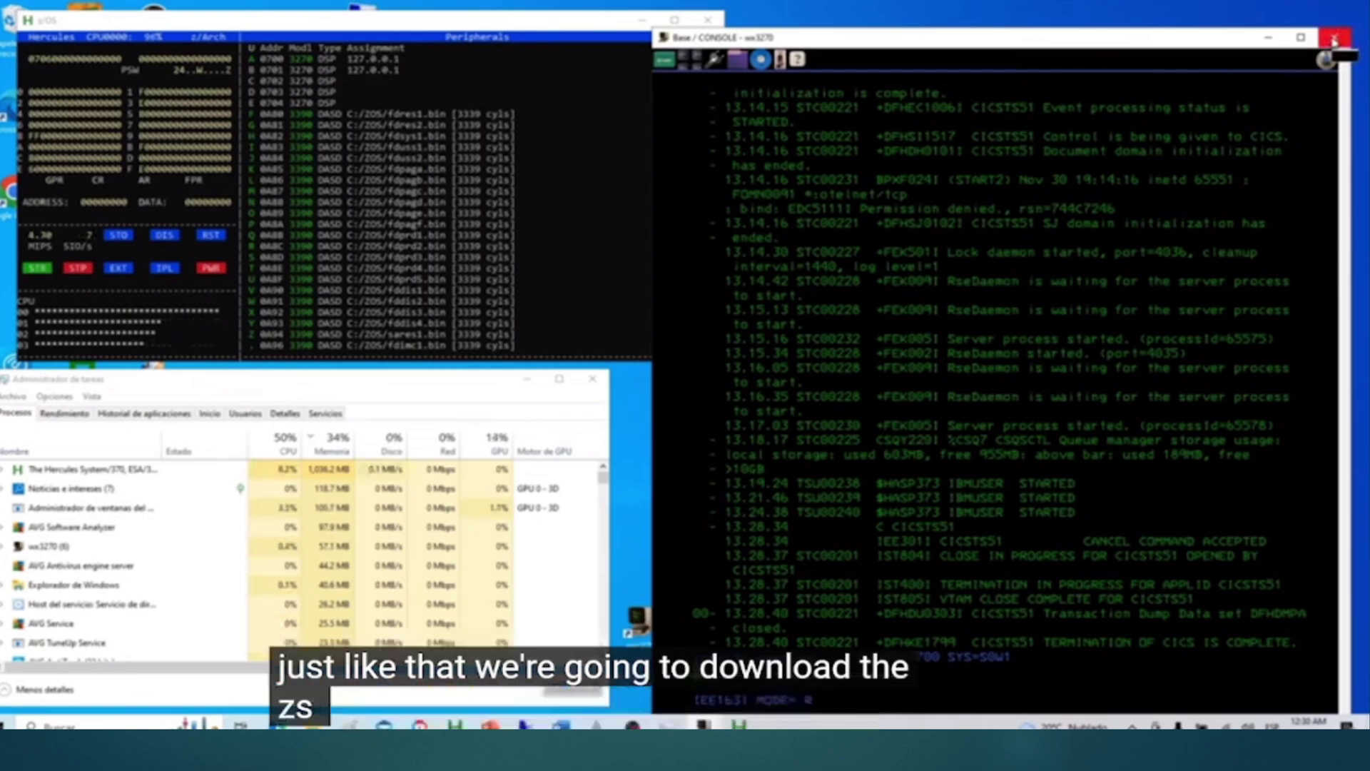
Step: Close the wx3270 console, then power down Hercules and confirm with Y
click(1333, 40)
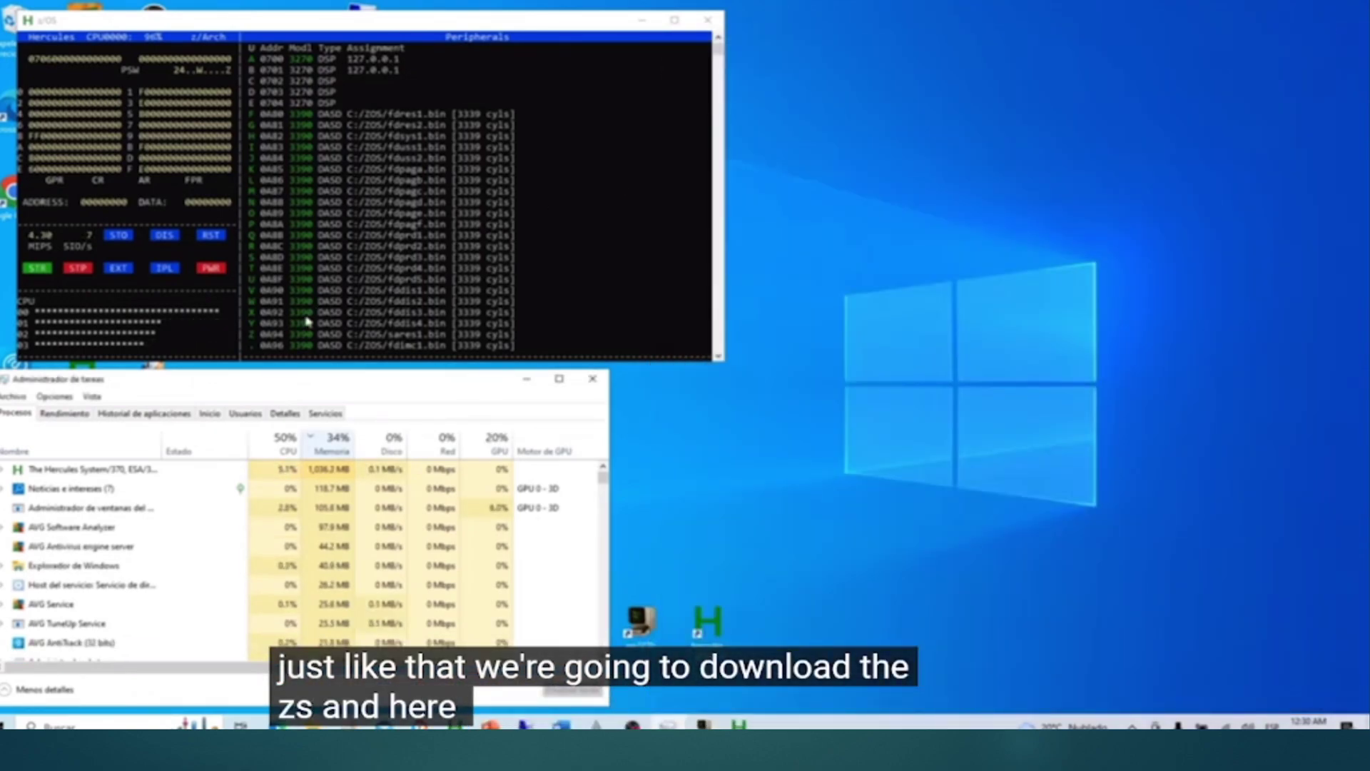
click(242, 326)
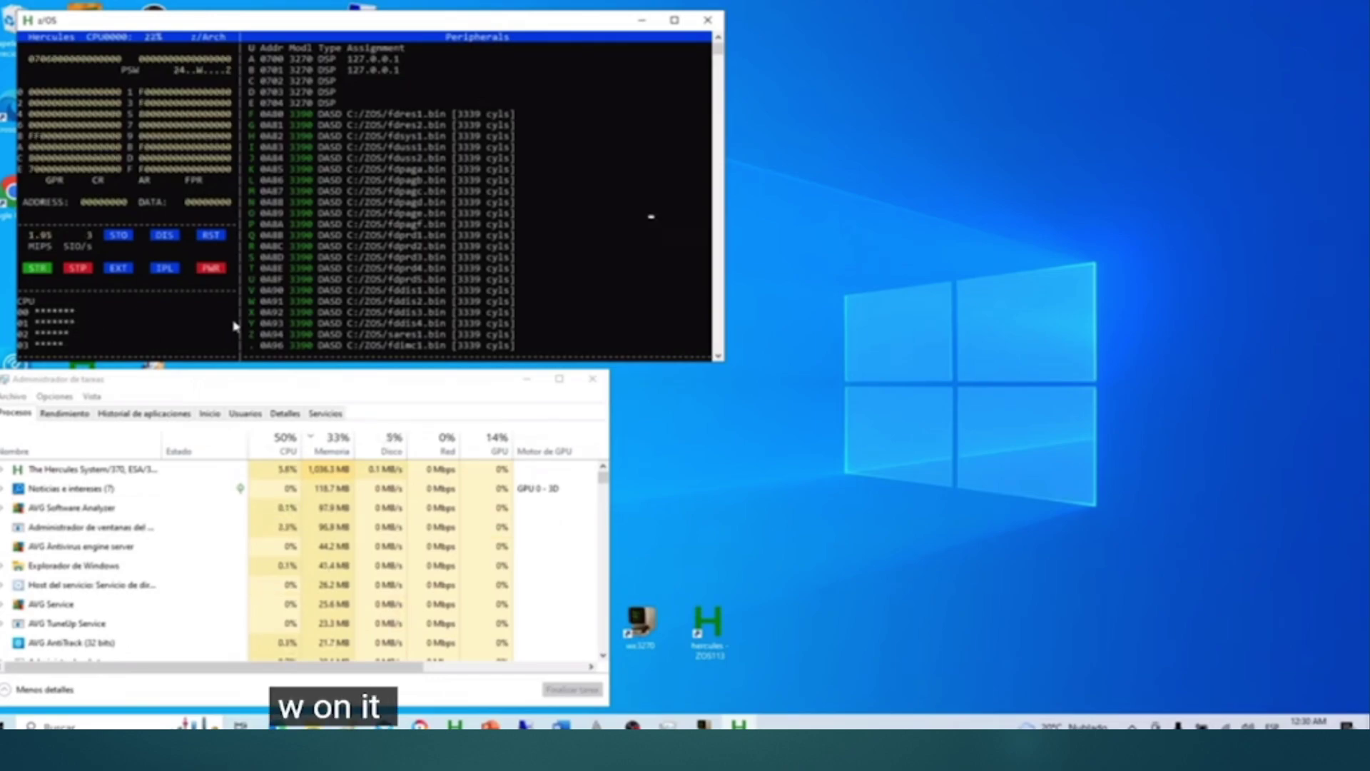
key(w)
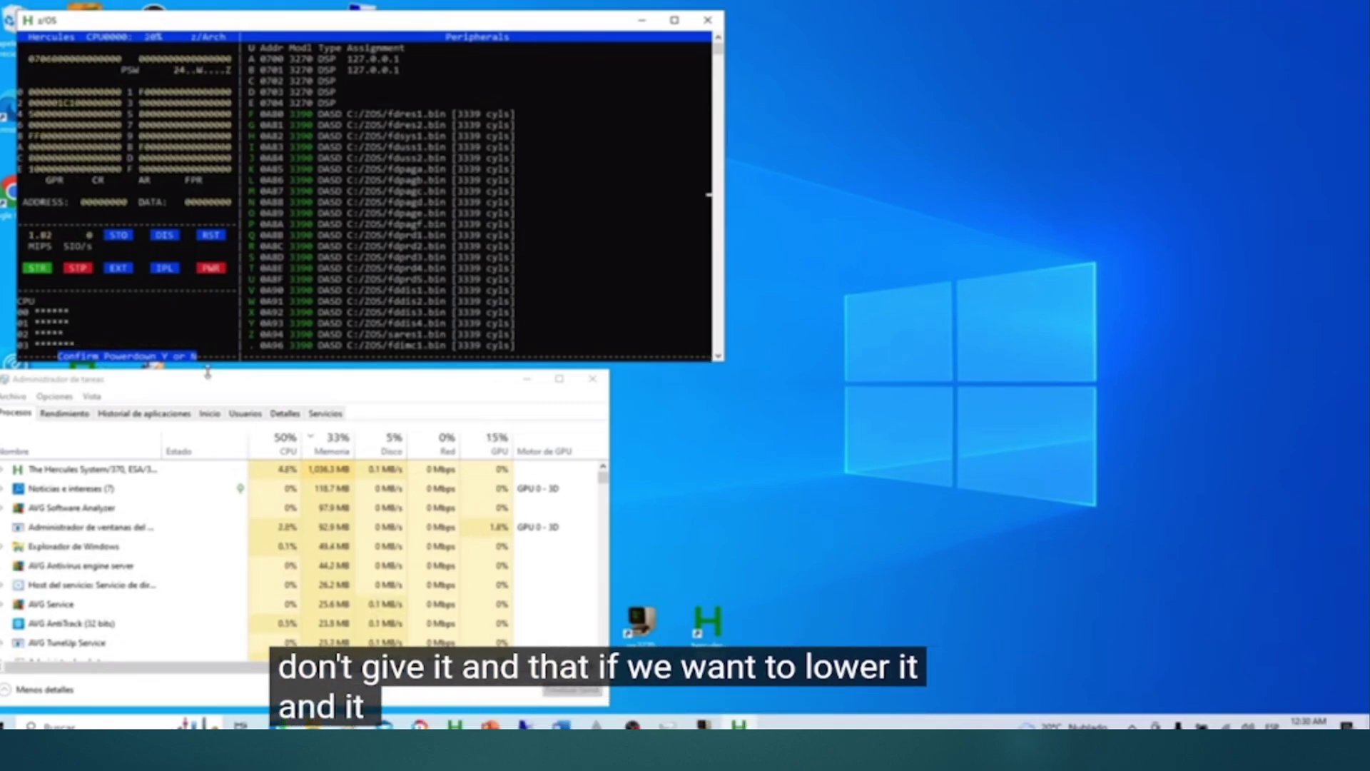
key(y)
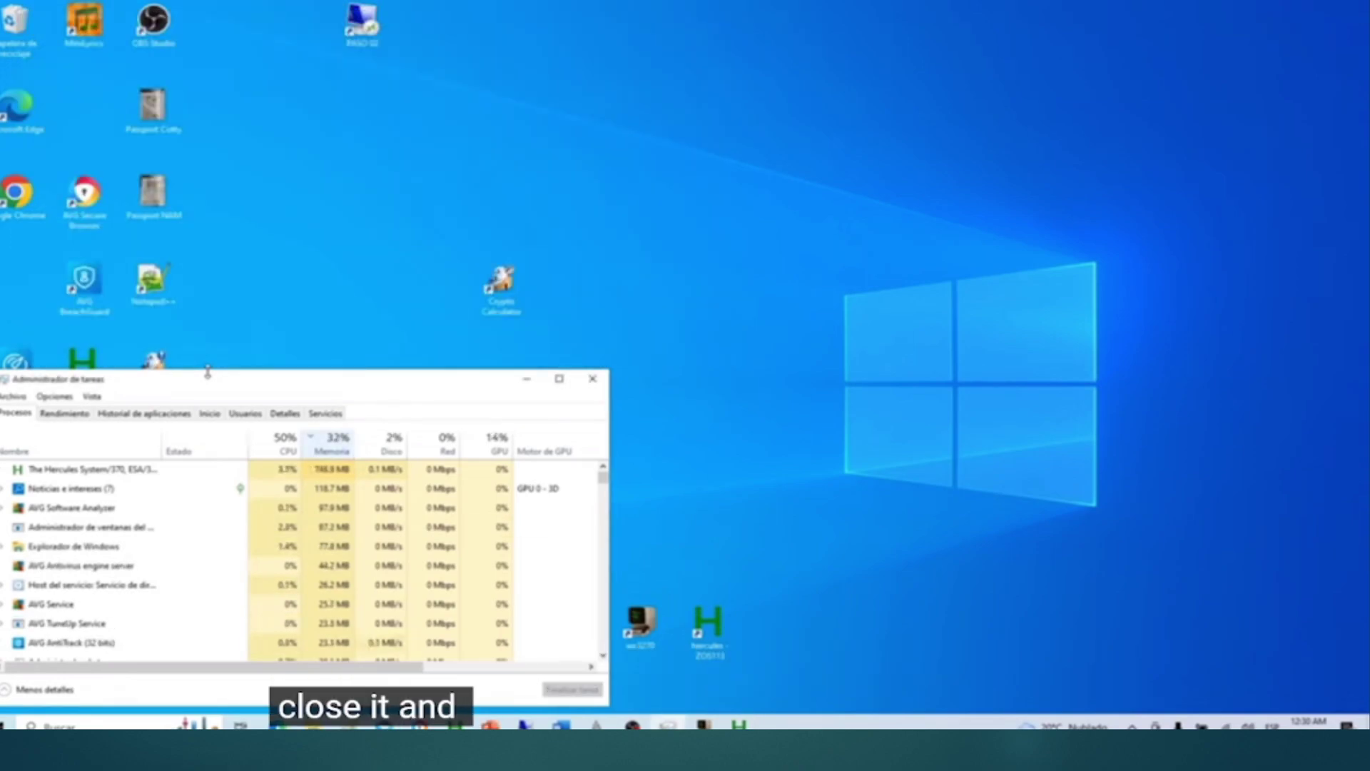
mouse_move(973, 580)
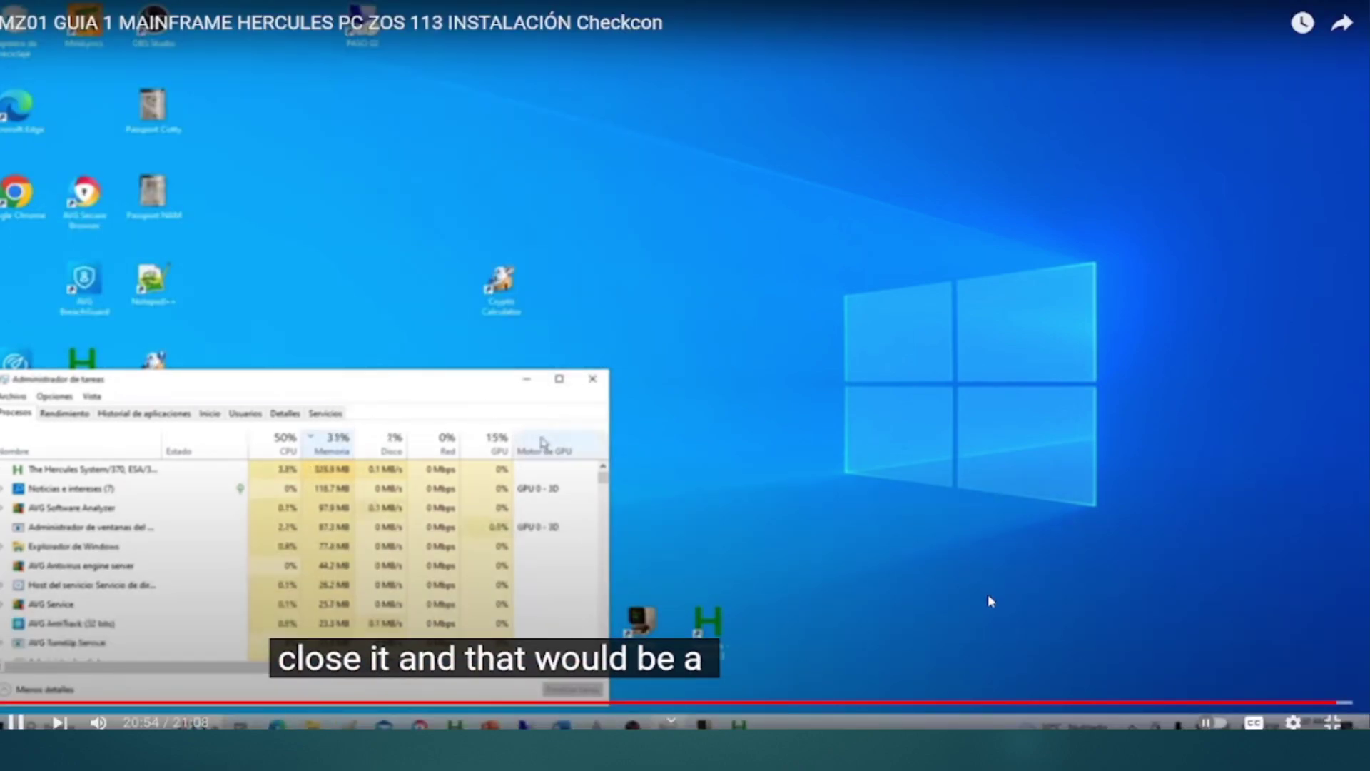